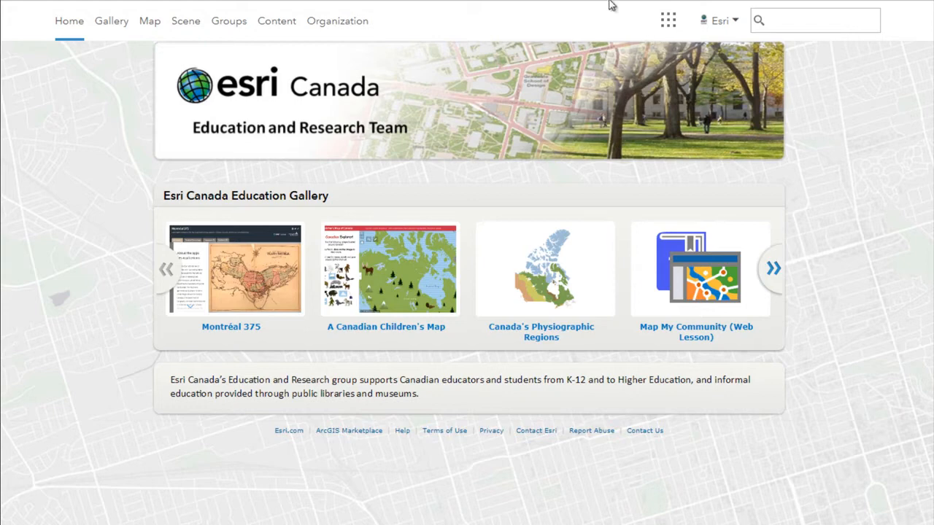
Open Story Maps from the ArcGIS Online app launcher and go to the organization's list of own stories
left_click(669, 22)
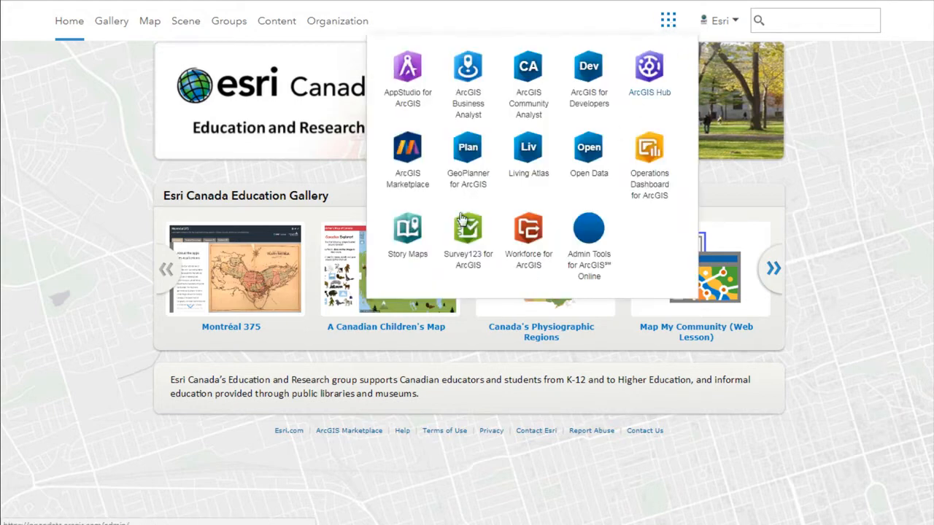
left_click(414, 232)
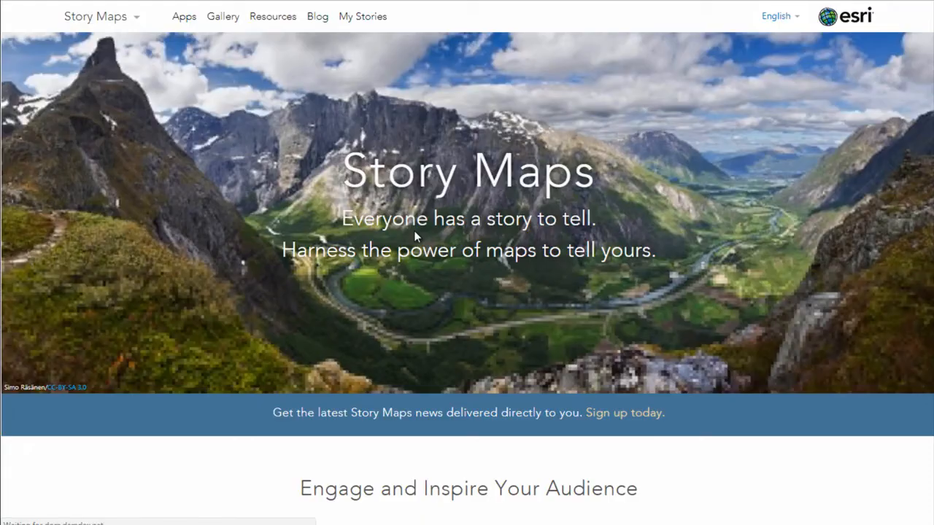
left_click(368, 17)
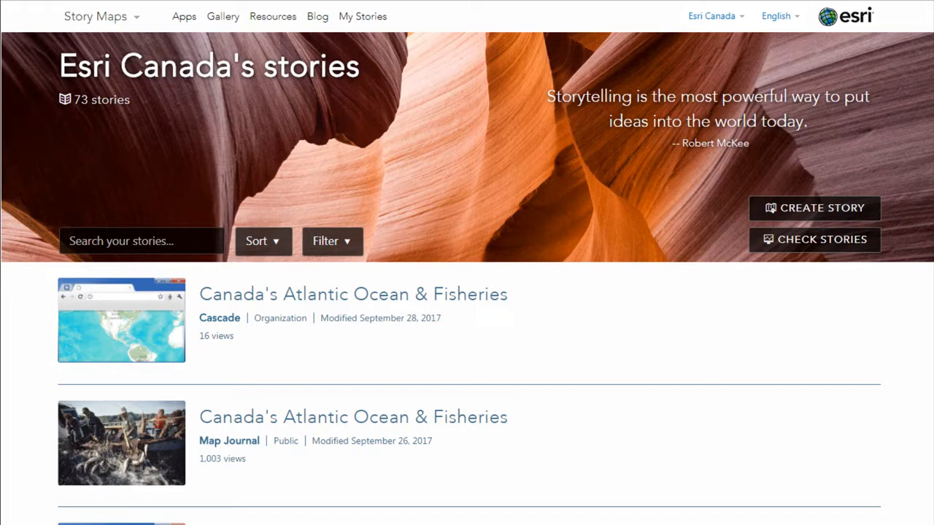
Create a new story using the Cascade app
left_click(826, 211)
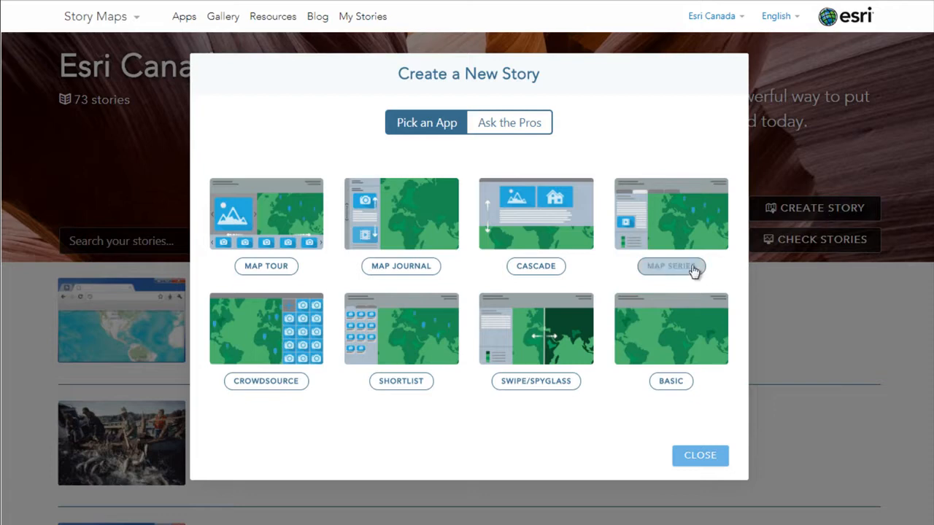
left_click(508, 129)
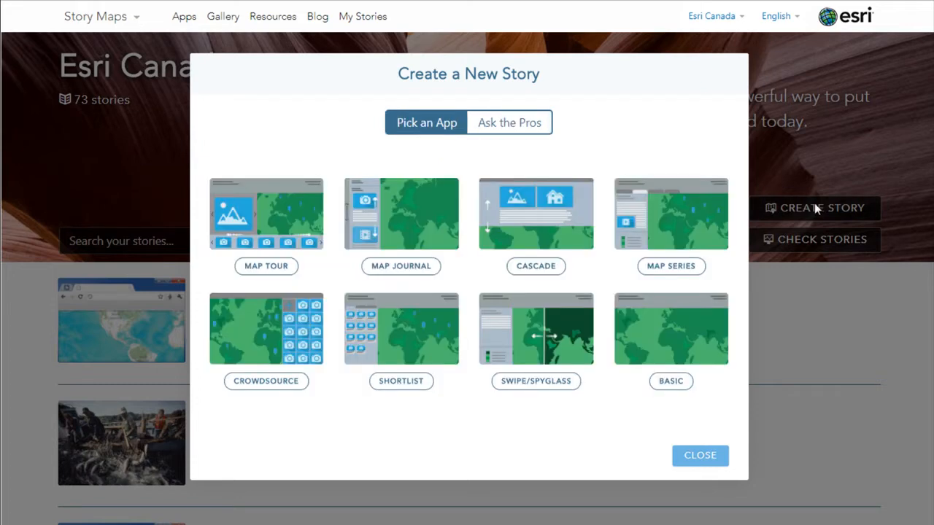
left_click(532, 247)
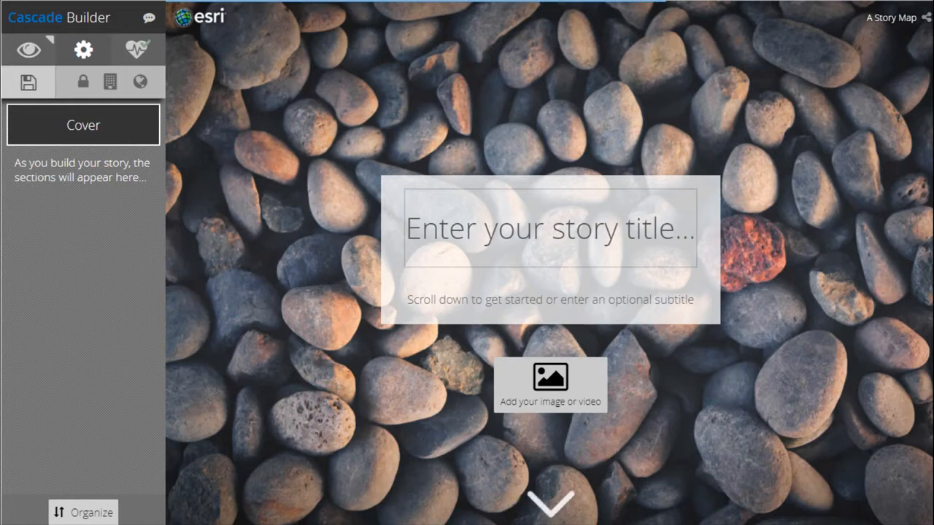
Title the story cover "Canada's Atlantic Ocean & Fisheries" with the subtitle "Explore the significance of the Canadian fishing industry."
left_click(507, 225)
type("Canada's Atlantic Ocean & Fisheries")
left_click(516, 337)
type("Explore the significance of the Canadian fishing industry.")
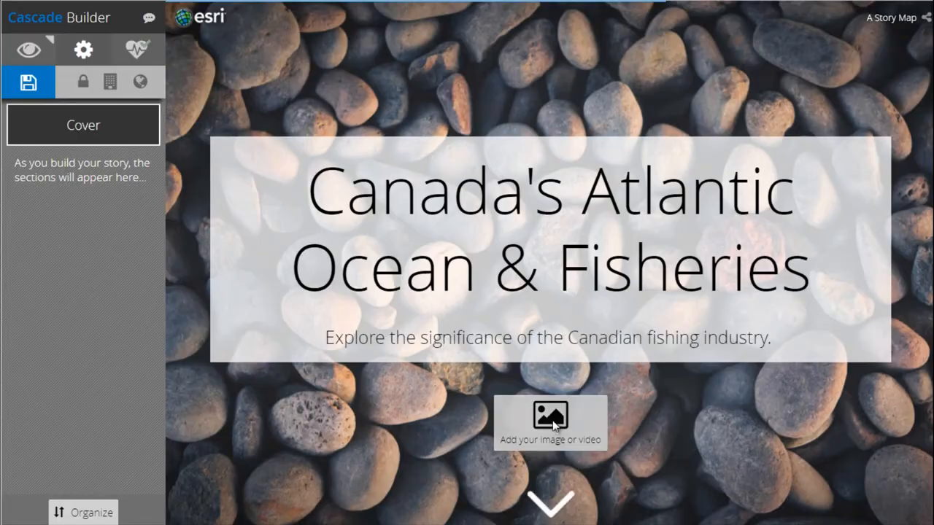
Open the cover's media picker and review the Flickr, Google+, Unsplash, Link to Content and ArcGIS sources
left_click(552, 420)
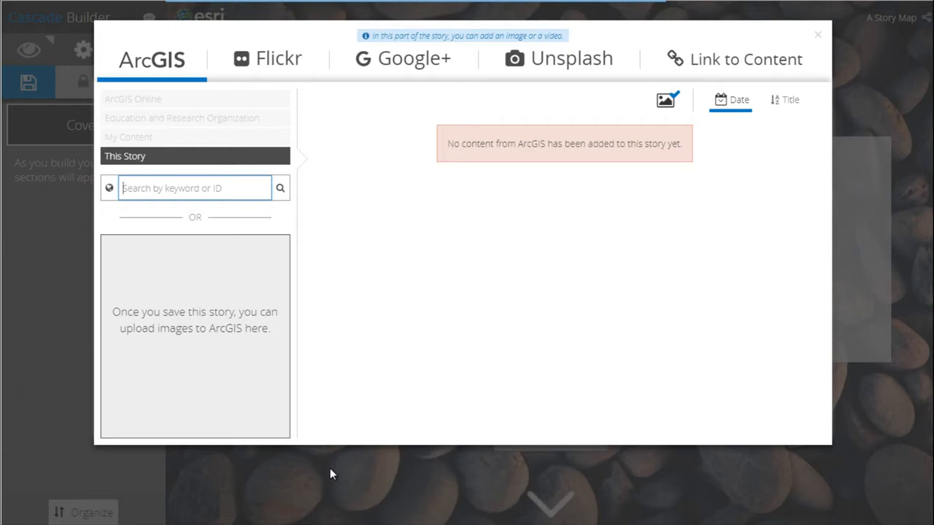
left_click(266, 65)
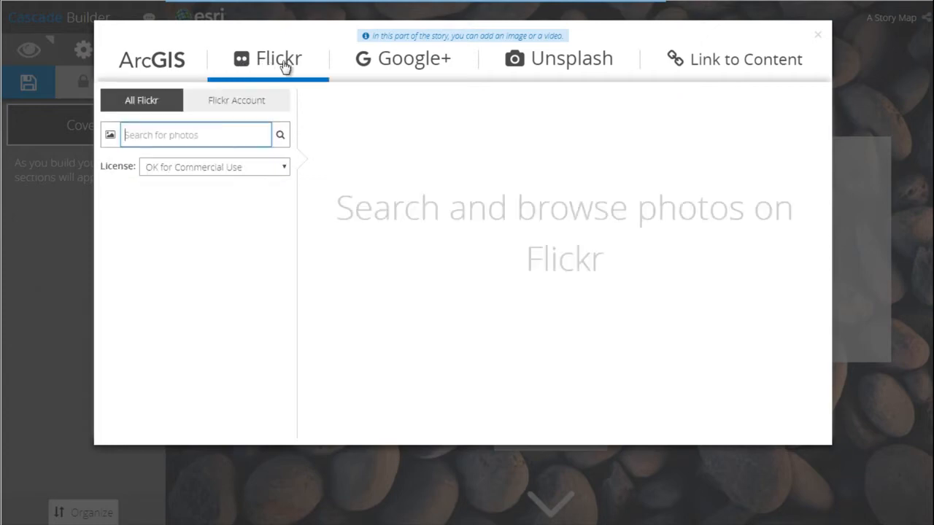
left_click(411, 73)
left_click(549, 68)
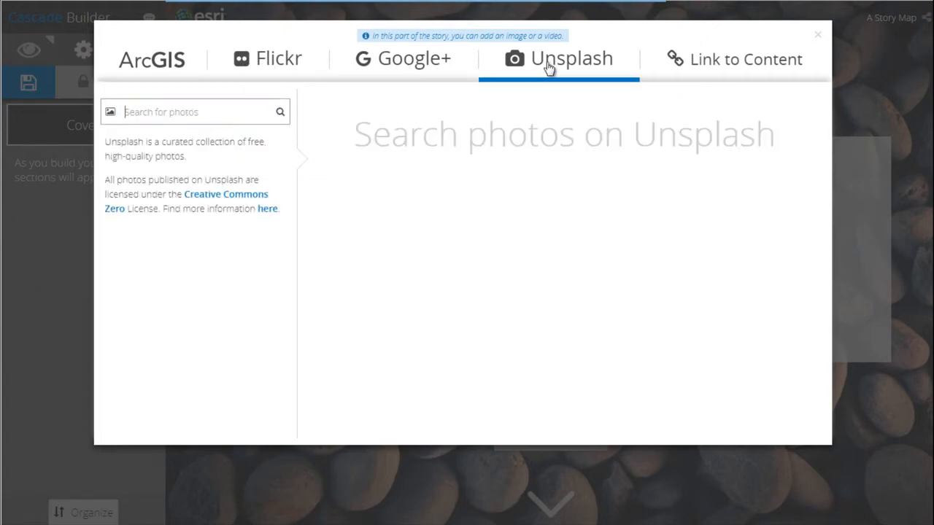
left_click(720, 72)
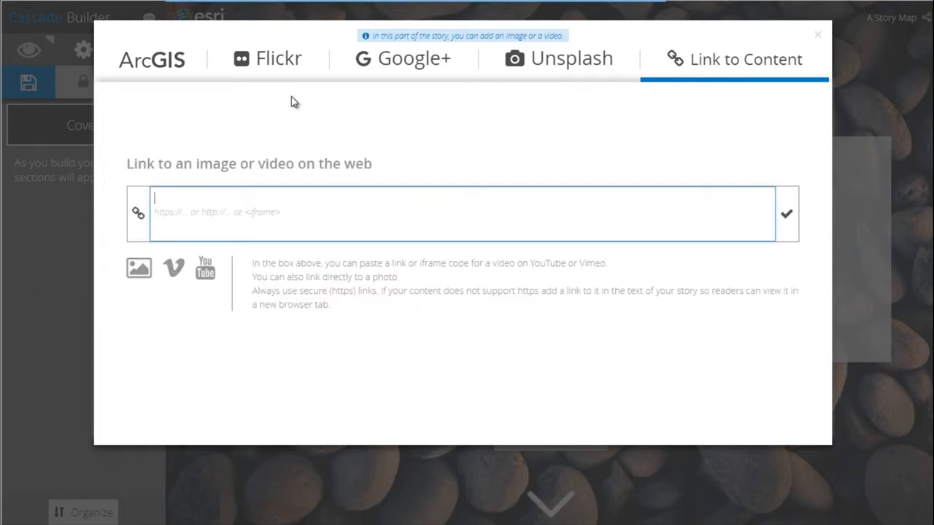
left_click(182, 67)
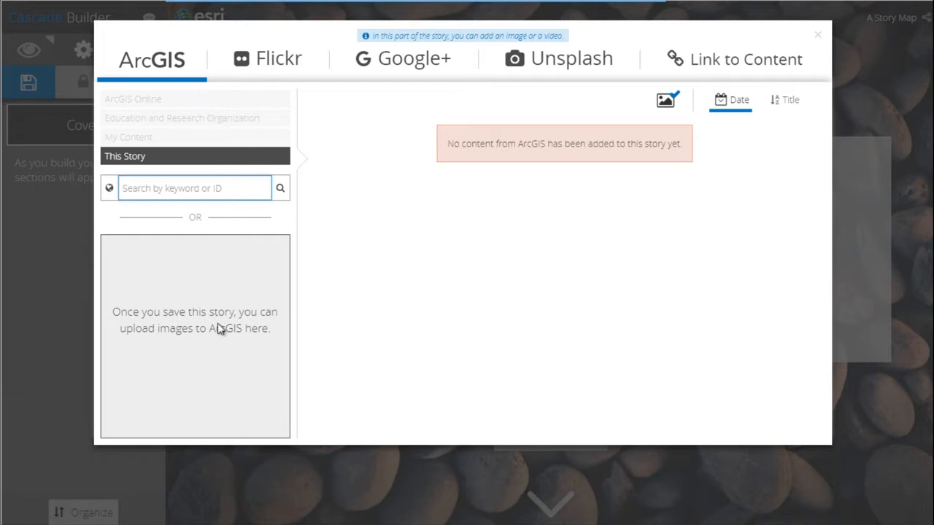
Search Unsplash for "atlantic ocean", use the first coastline photo as the cover image, and save the story
left_click(527, 64)
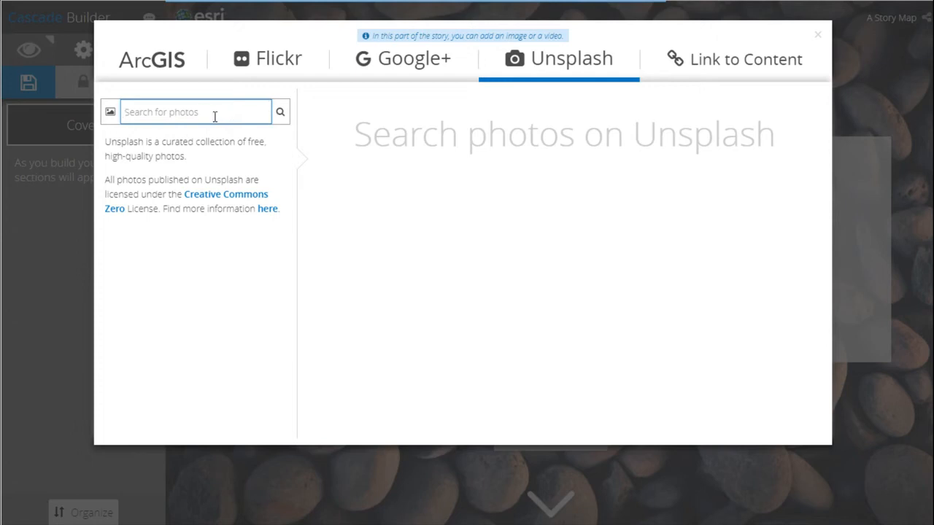
type("atla")
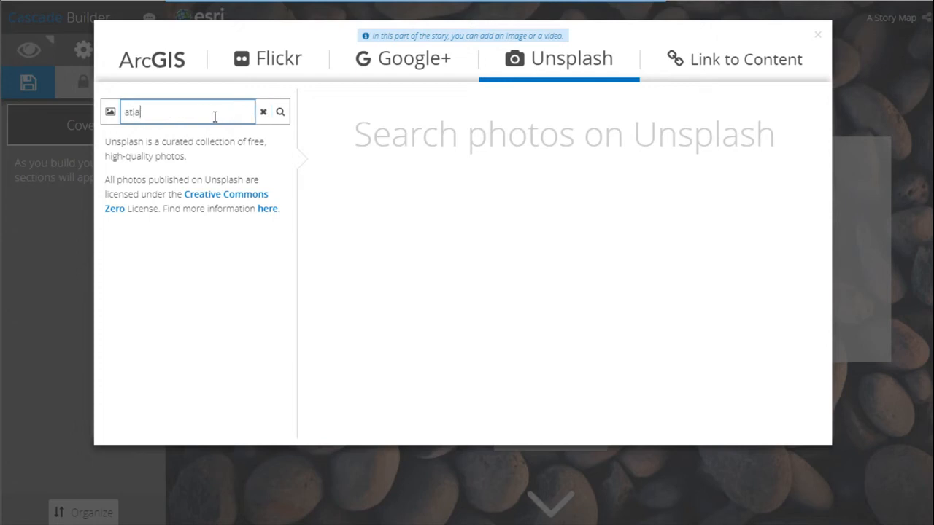
type("ntic ocean")
key("Return")
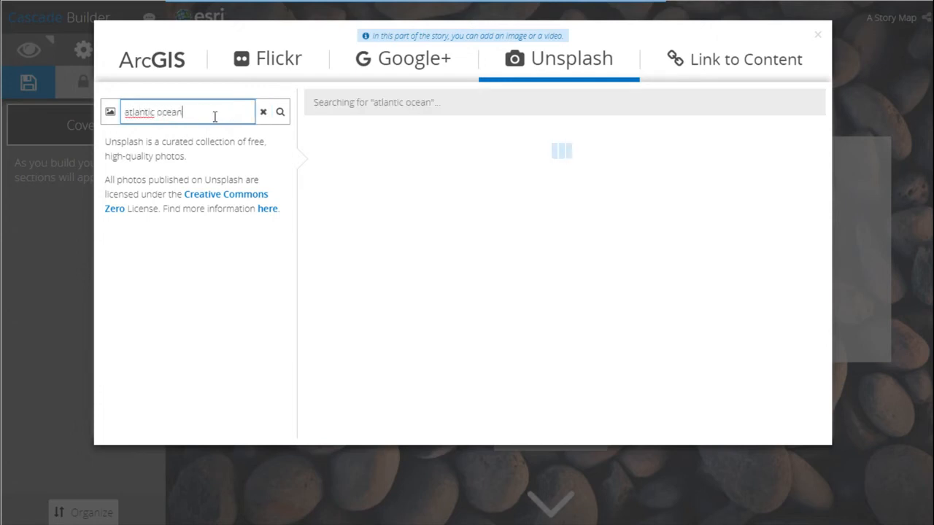
left_click(345, 176)
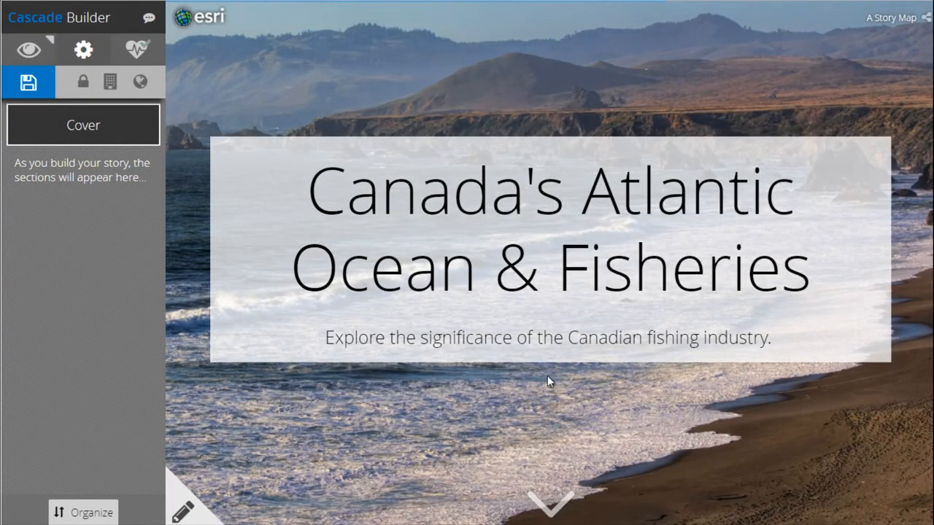
left_click(28, 83)
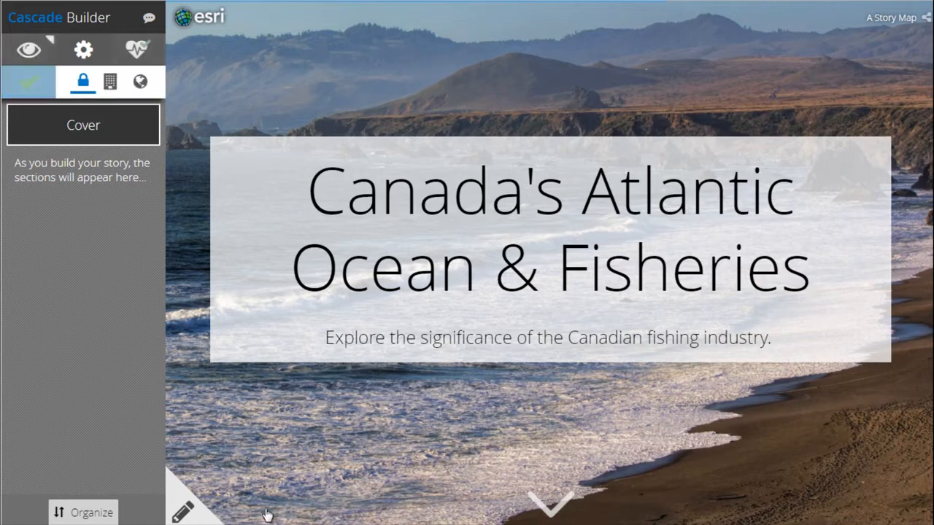
Add a title section below the cover and enter "The Collapse of Canada's Atlantic Cod" as its title
mouse_move(548, 511)
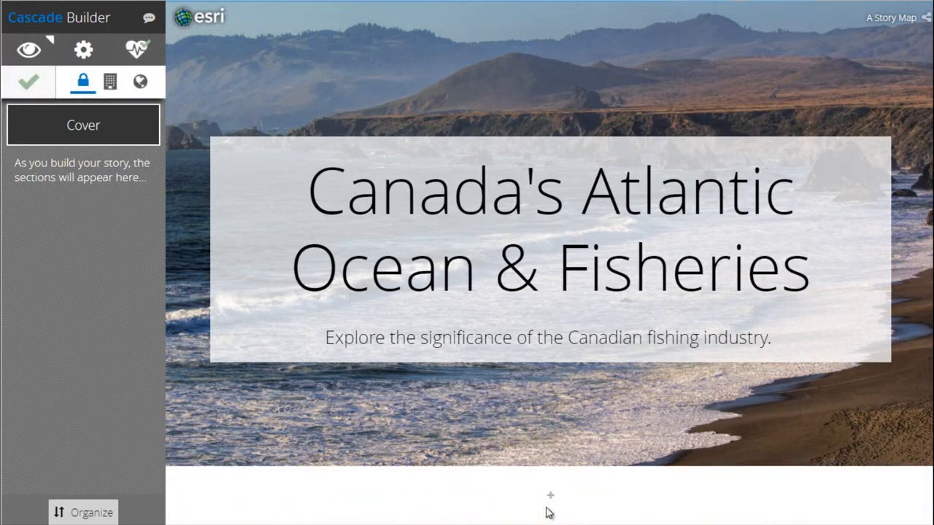
left_click(551, 499)
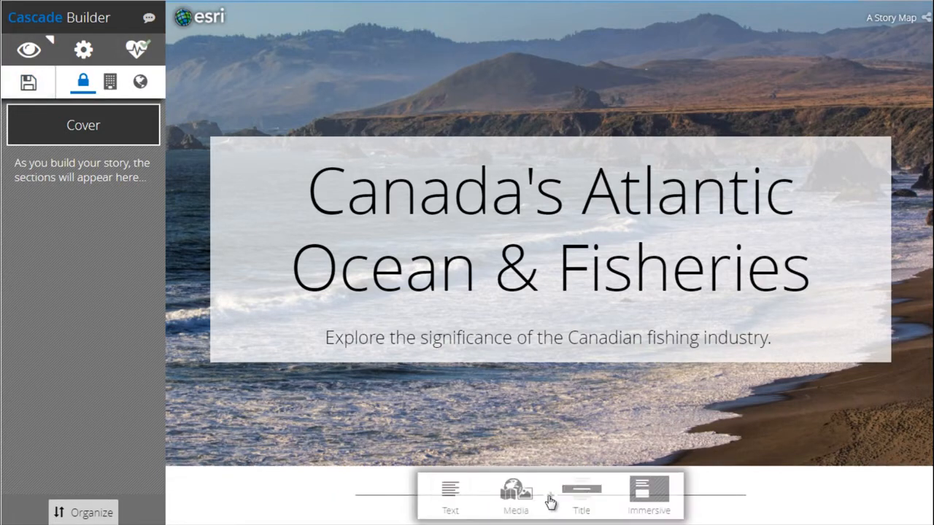
left_click(590, 494)
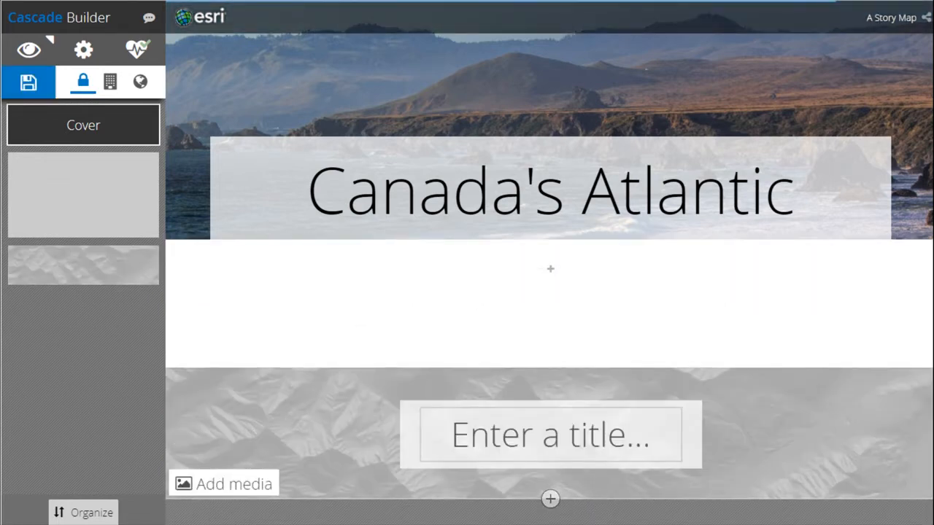
left_click(529, 446)
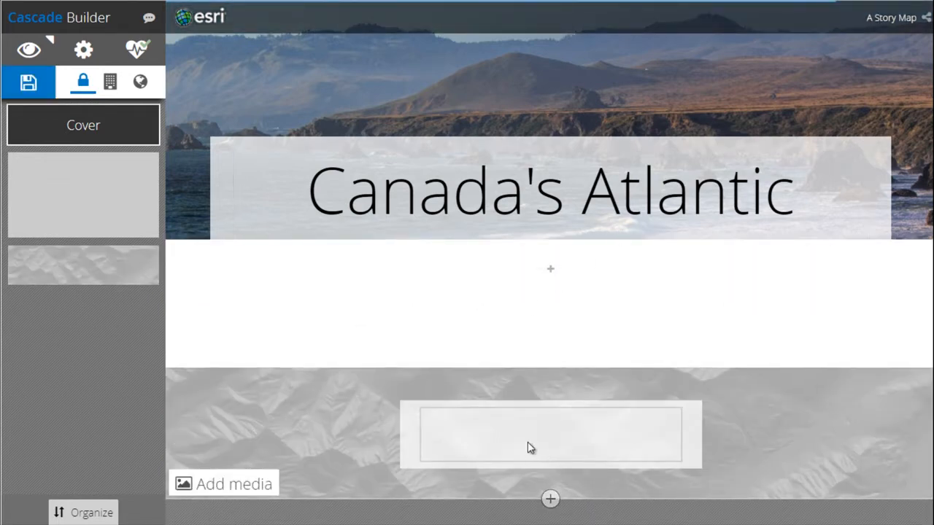
type("The Collapse of Canada's Atlantic Cod")
Search Unsplash for "cod fish" and set the fishing reel photo as the title section's background
left_click(237, 483)
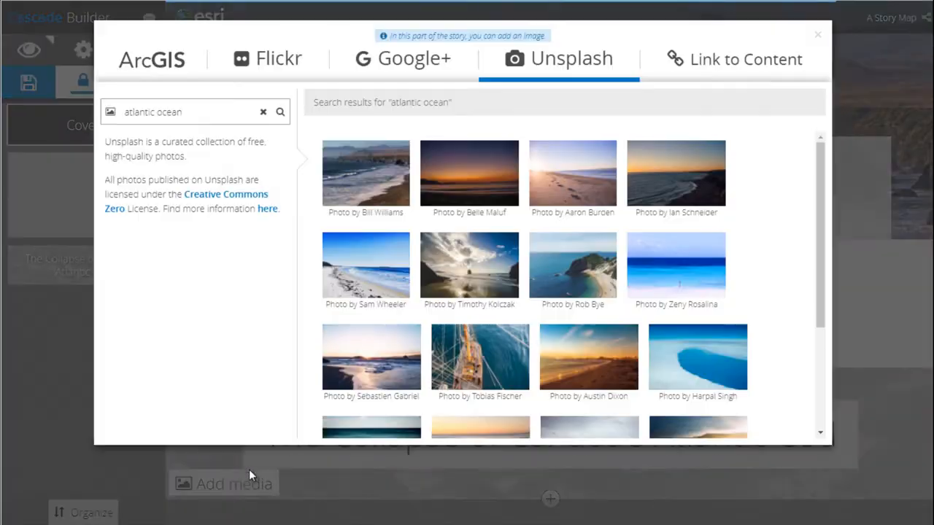
left_click_drag(218, 115, 117, 117)
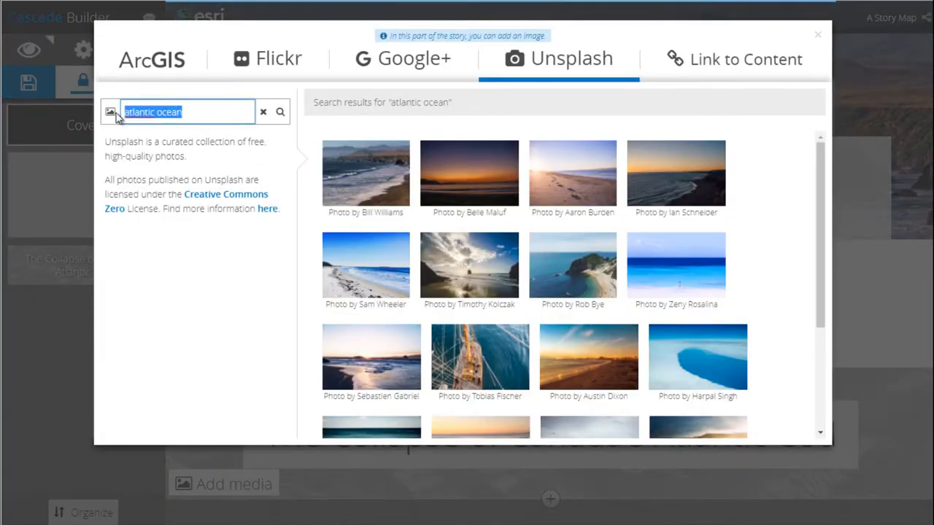
type("cod fish")
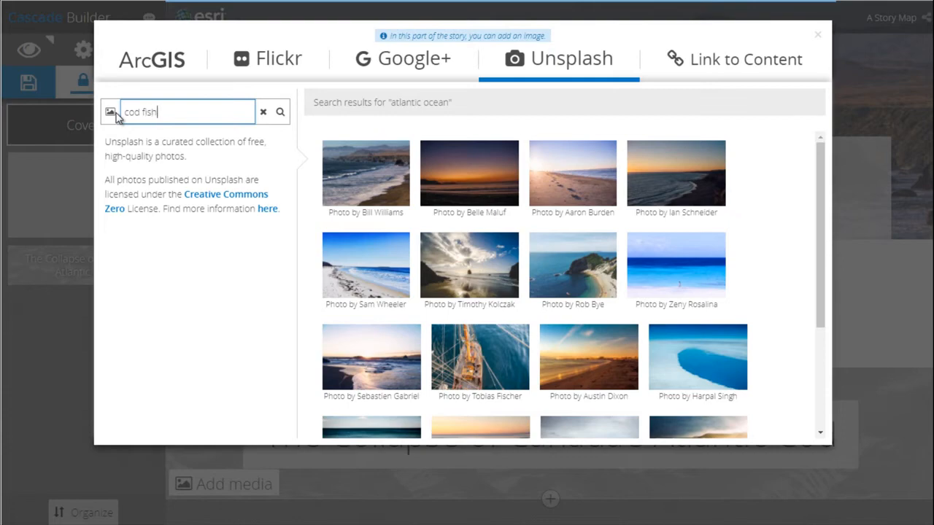
key("Return")
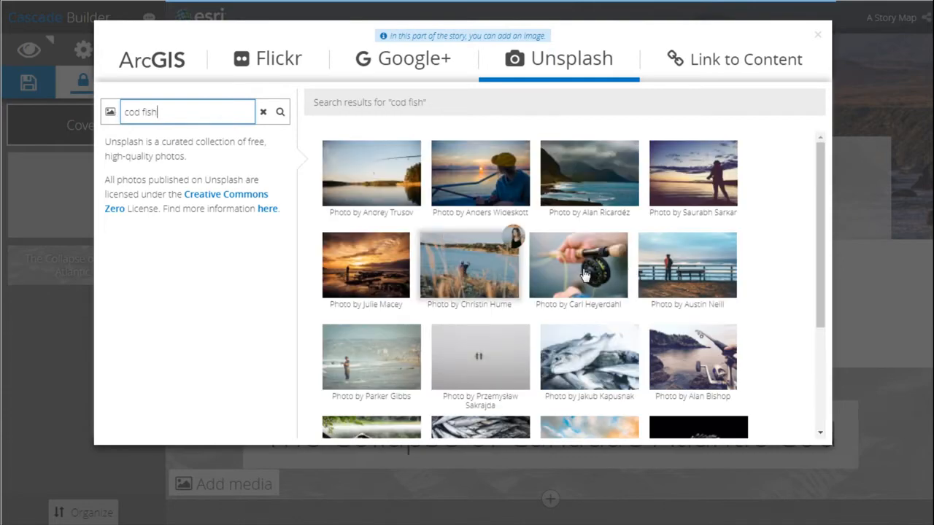
left_click(586, 275)
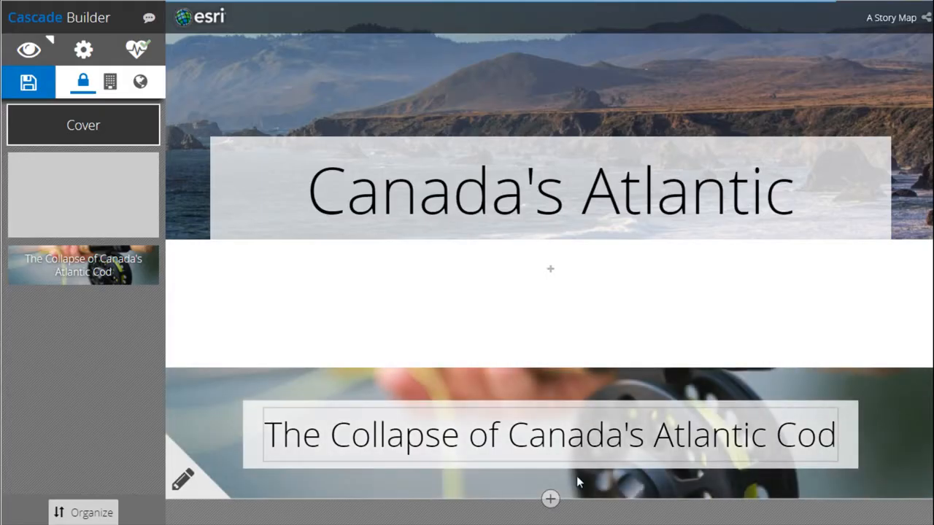
Add a narrative section after the title section and paste in the two copied paragraphs about the Atlantic cod collapse
left_click(550, 499)
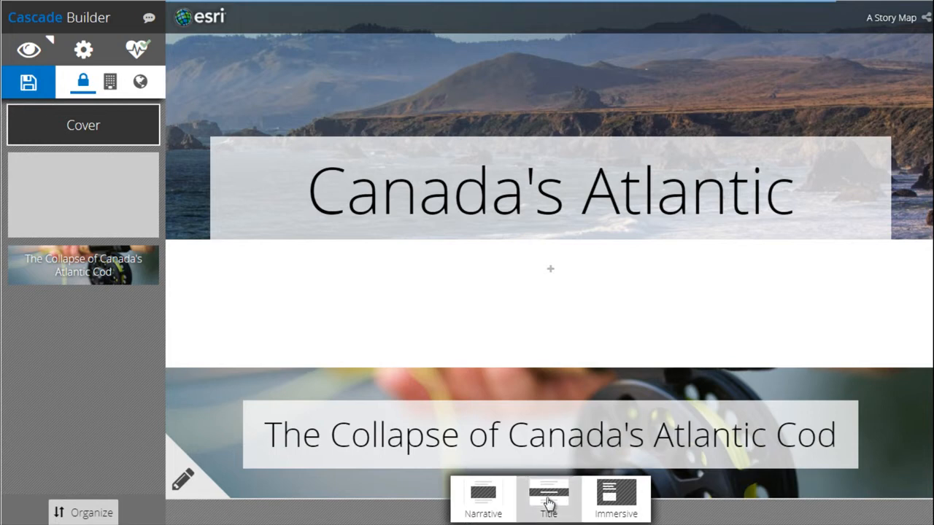
left_click(484, 499)
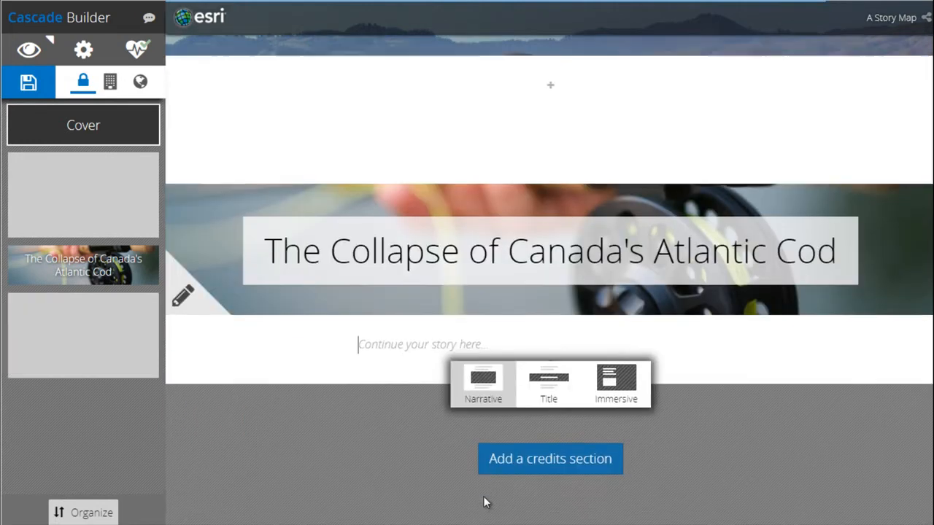
left_click(385, 353)
key("ctrl+v")
Format the first narrative paragraph as a level 2 heading and centre the paragraph beginning "In 1497"
scroll(542, 378, "down", 2)
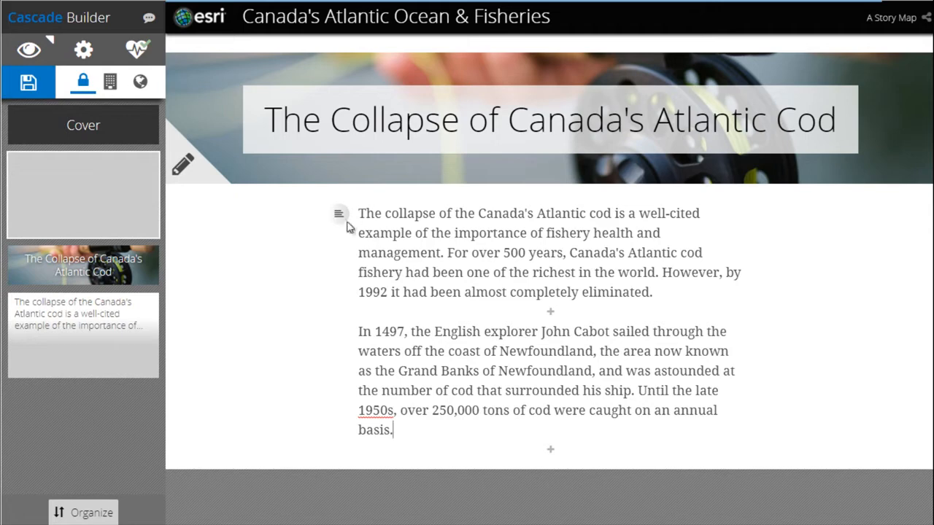
mouse_move(344, 215)
left_click(364, 187)
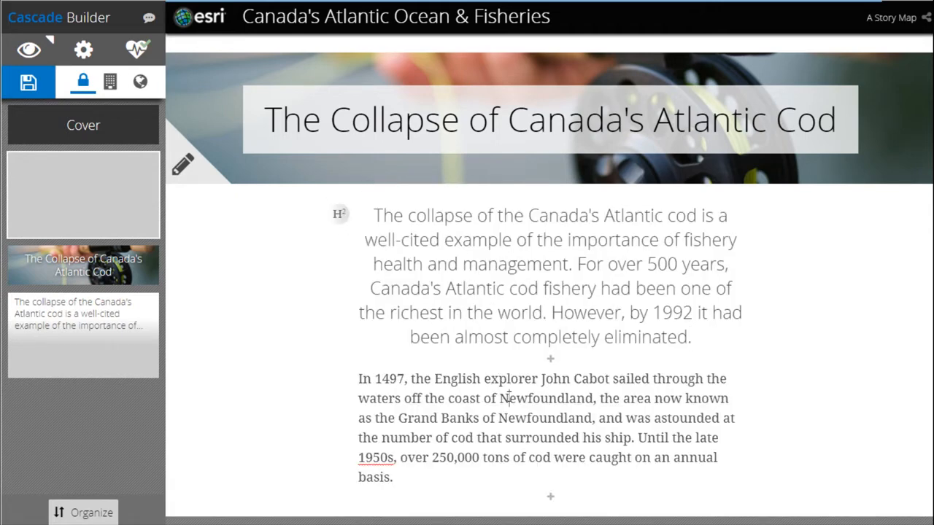
scroll(340, 378, "down", 1)
mouse_move(341, 315)
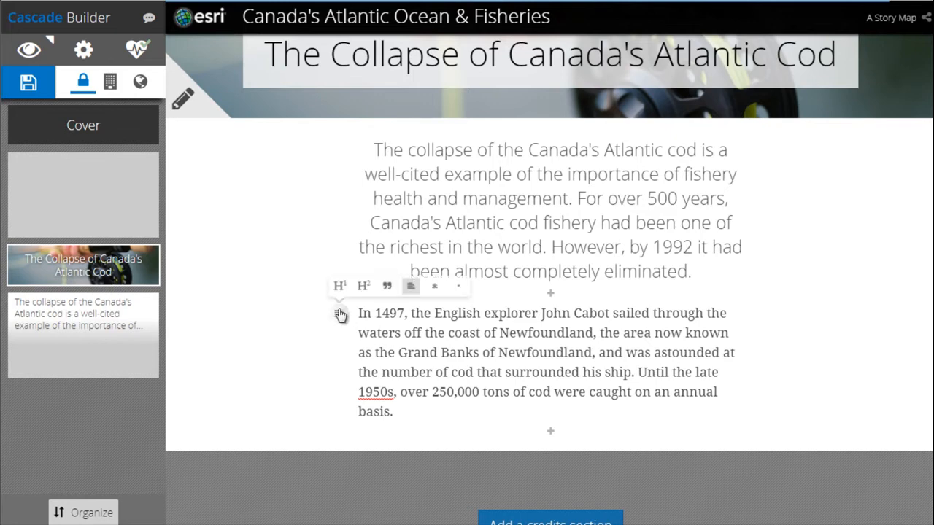
left_click(434, 286)
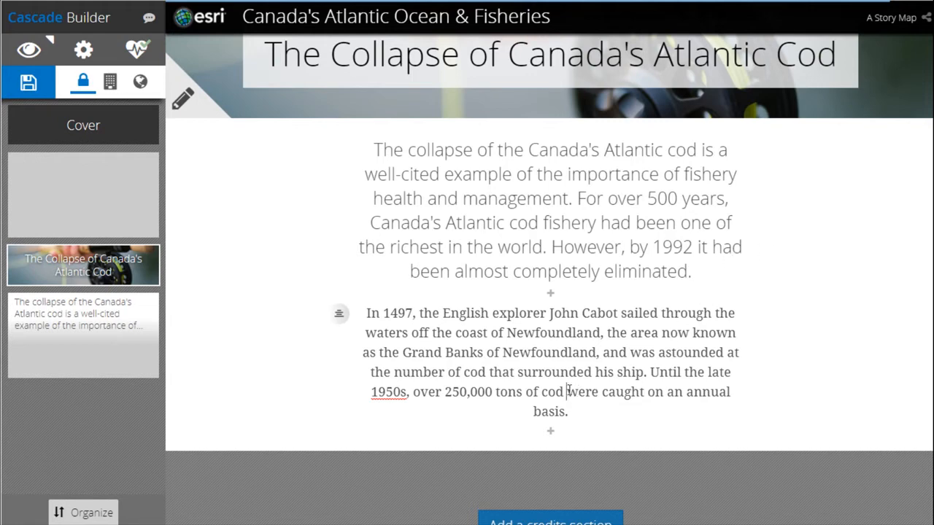
left_click_drag(566, 391, 541, 392)
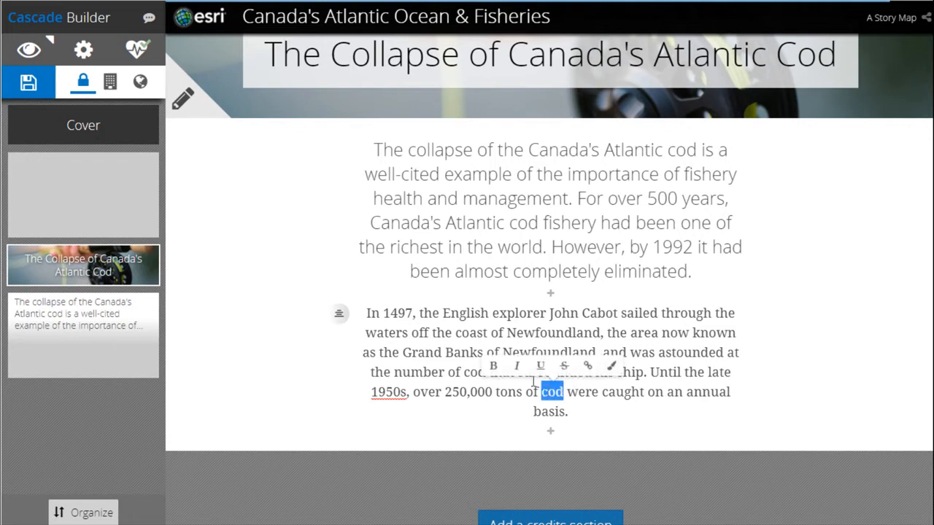
left_click(494, 369)
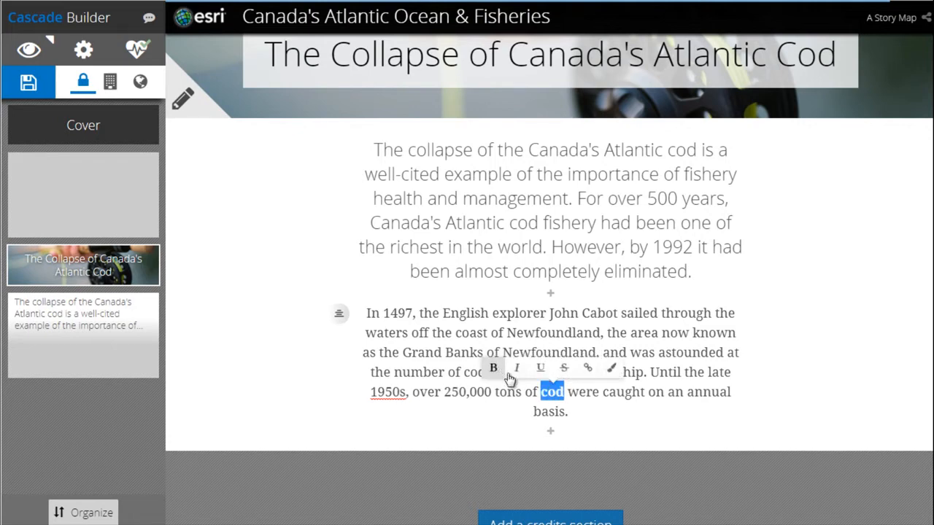
left_click(588, 370)
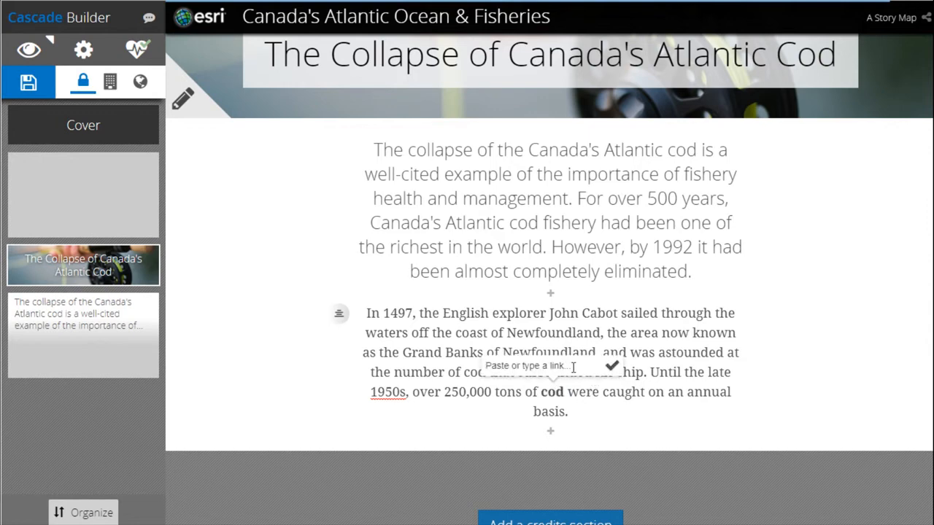
type("http://wwf.panda.org/what_we_do/endangered_species/cod/")
left_click(611, 366)
left_click(594, 414)
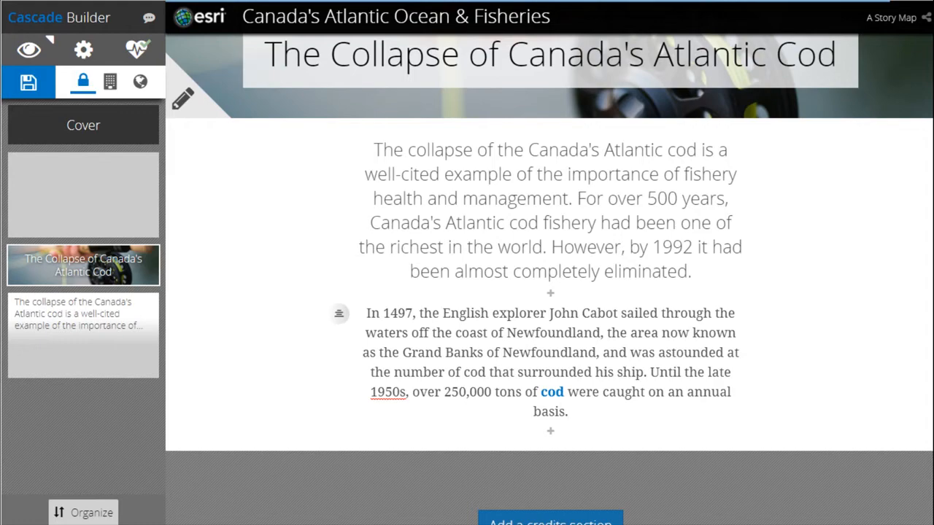
Add an immersive section after the narrative and use the "Canada's Atlantic Ocean & Fisheries (Activity Web Map)" from My Content as its media
left_click(551, 432)
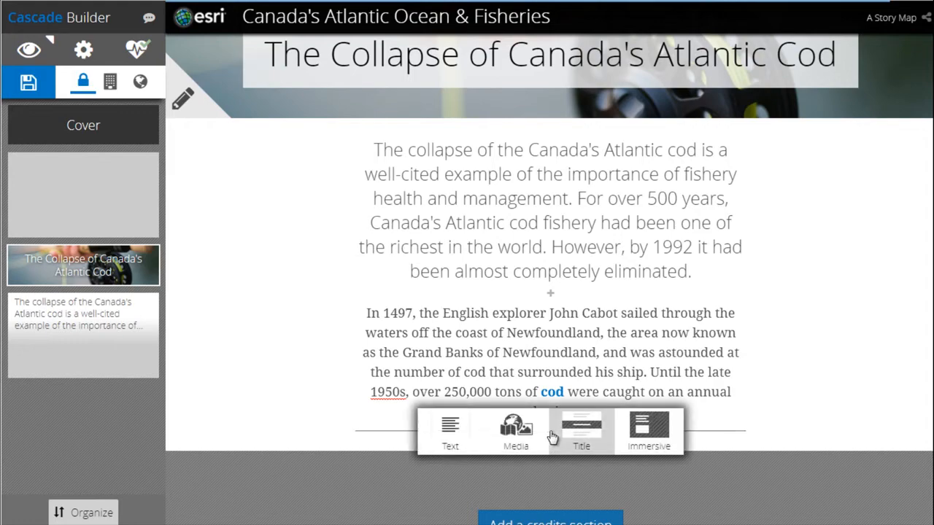
left_click(647, 435)
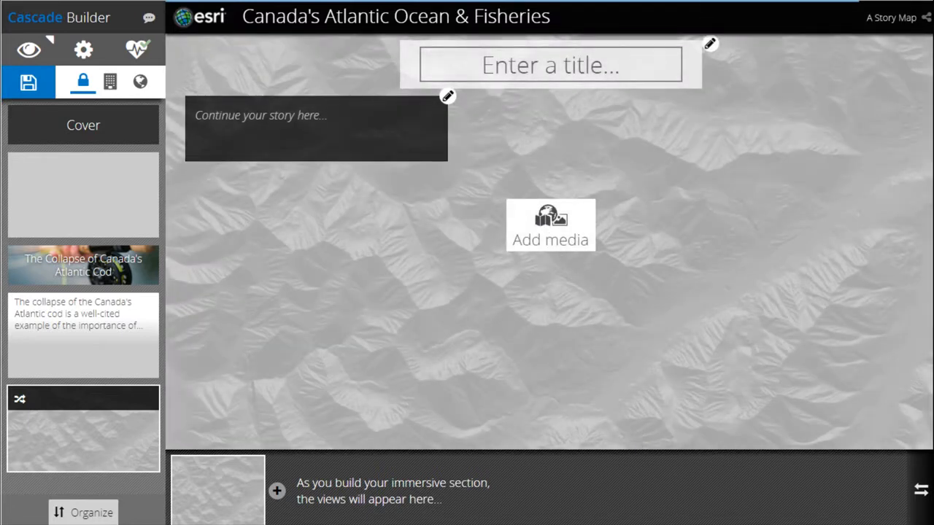
left_click(541, 228)
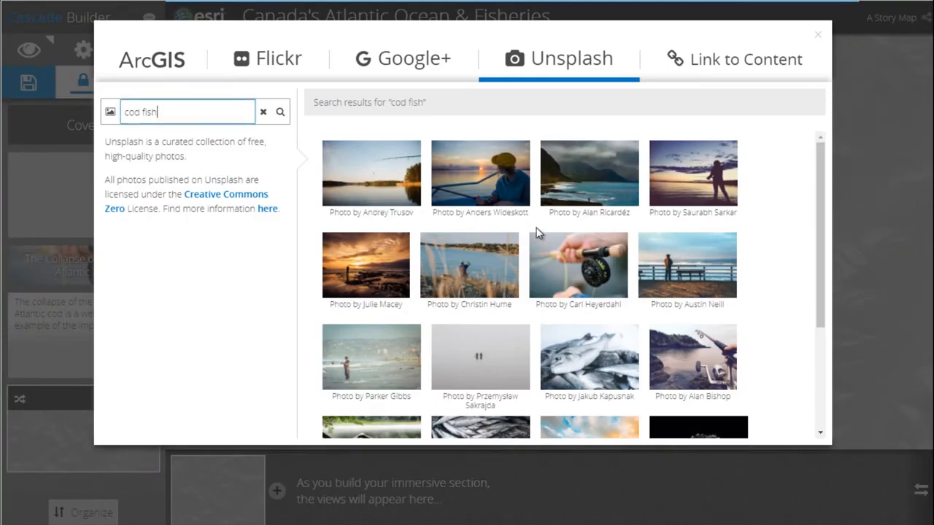
left_click(169, 59)
mouse_move(601, 251)
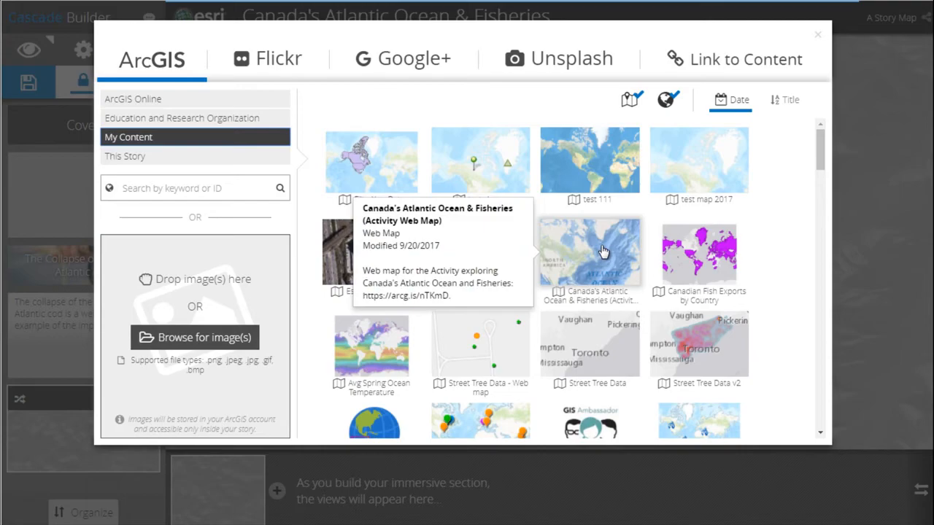
left_click(602, 252)
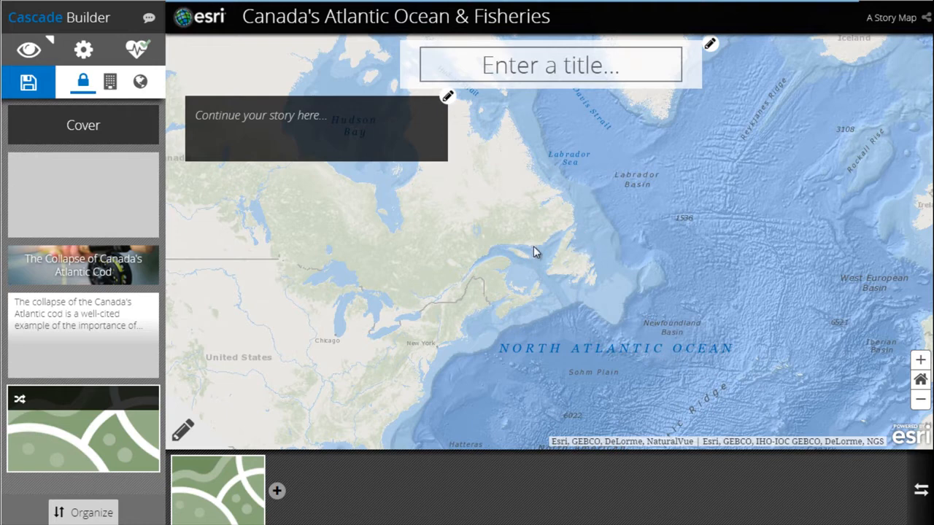
Zoom the map to Newfoundland, show the Grand Banks and World Exclusive Economic Zone Boundaries layers, open the Grand Banks marker's pop-up and save the view
left_click(183, 430)
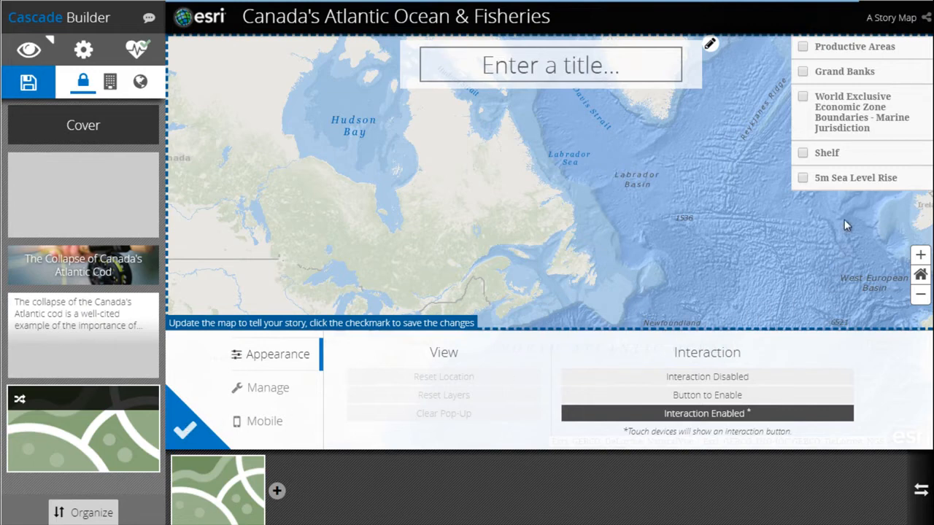
mouse_move(564, 256)
left_mouse_down()
mouse_move(576, 230)
mouse_move(600, 230)
mouse_move(582, 256)
mouse_move(561, 259)
left_mouse_up()
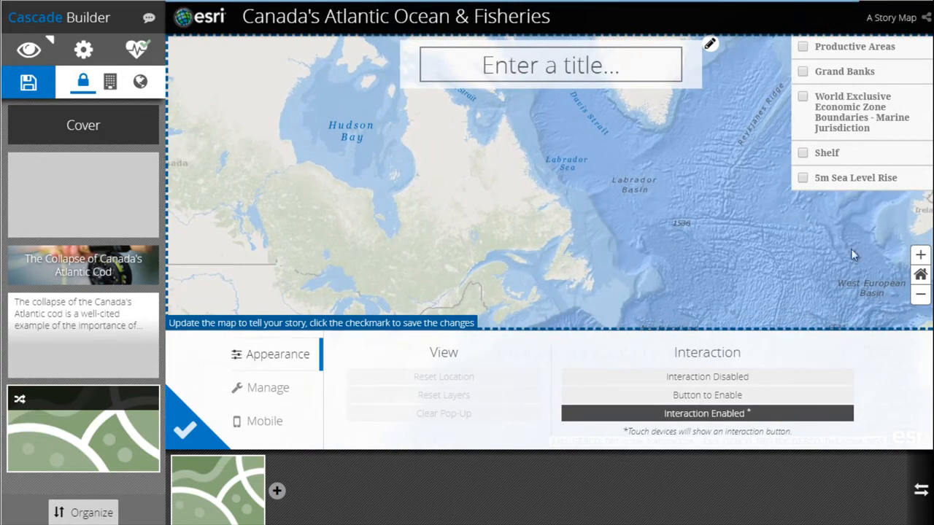
left_click(920, 254)
left_click_drag(672, 272, 653, 163)
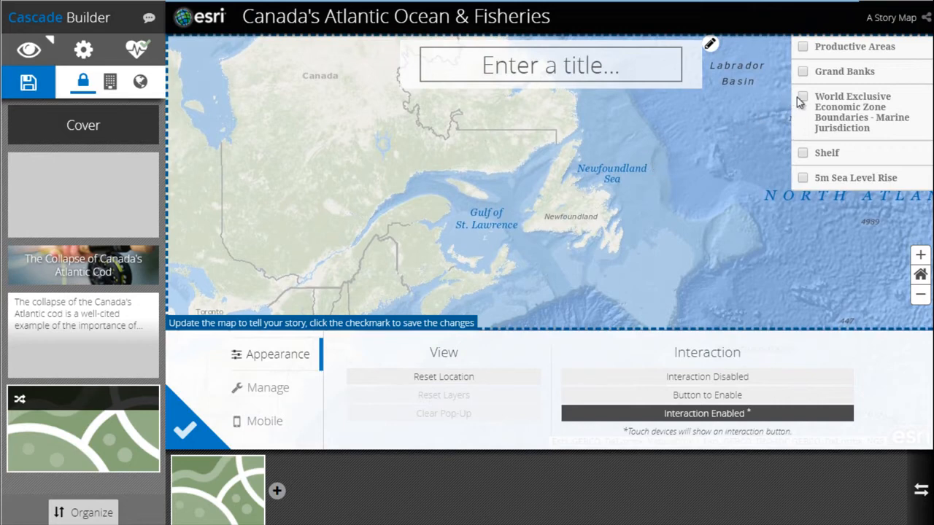
left_click(803, 98)
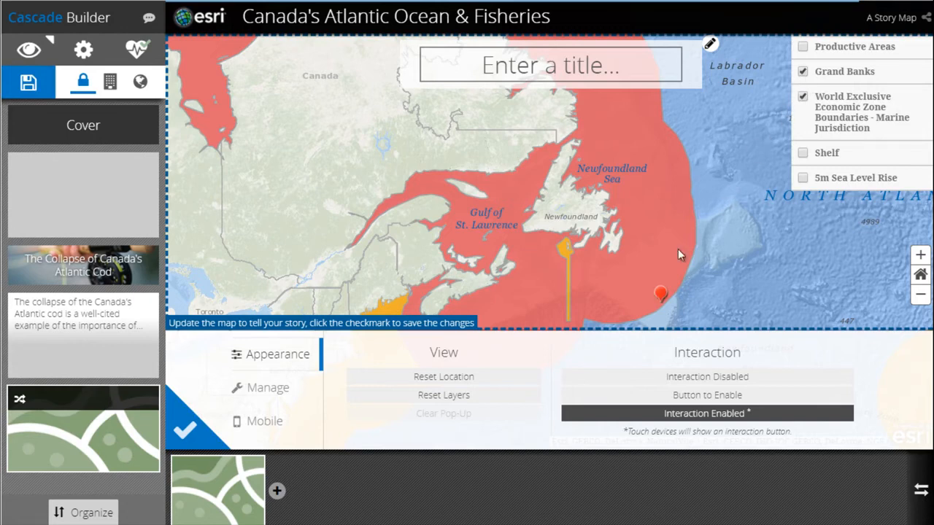
left_click(662, 295)
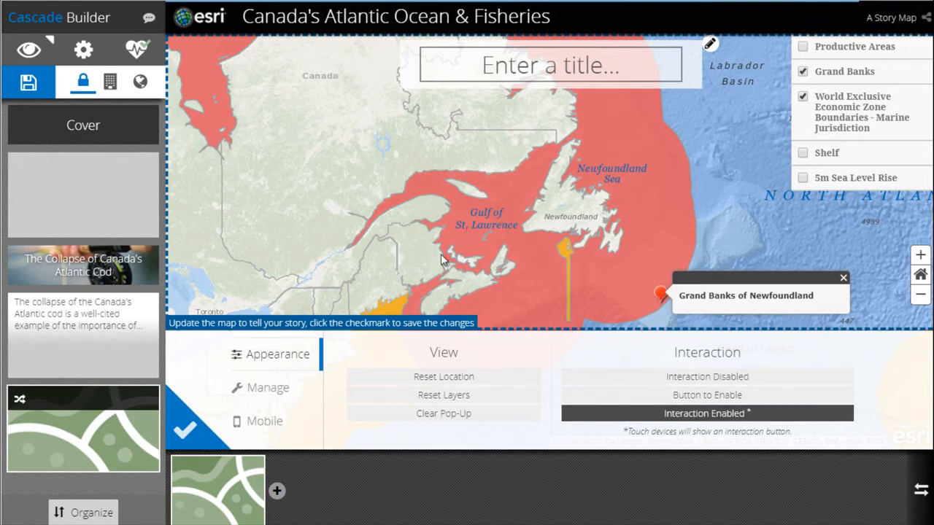
left_click(185, 436)
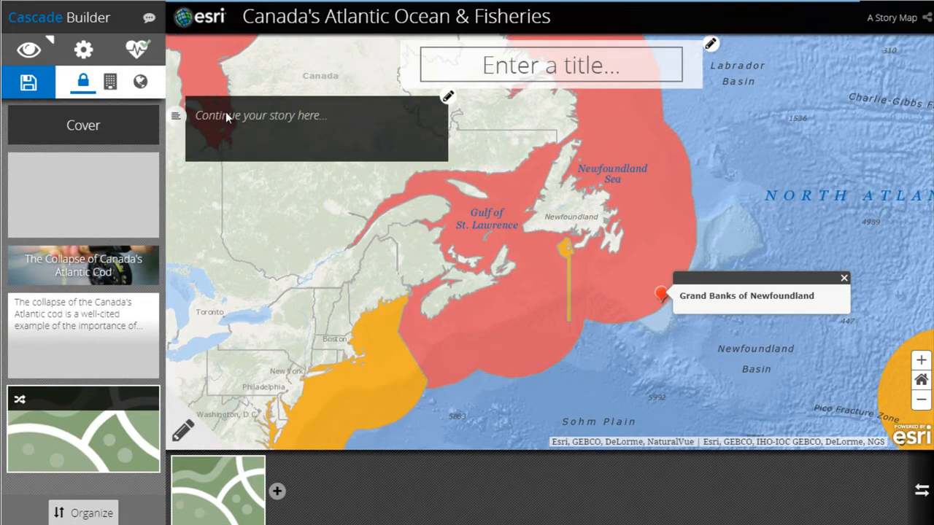
Paste the copied paragraphs about factory ships and Canada's 1976 marine jurisdiction extension into the immersive section's text panel
key("ctrl+v")
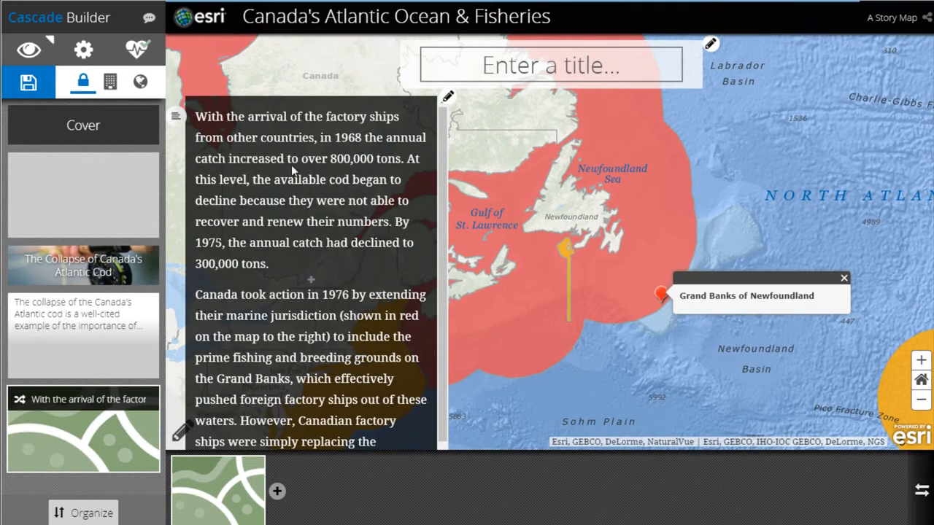
scroll(443, 277, "down", 1)
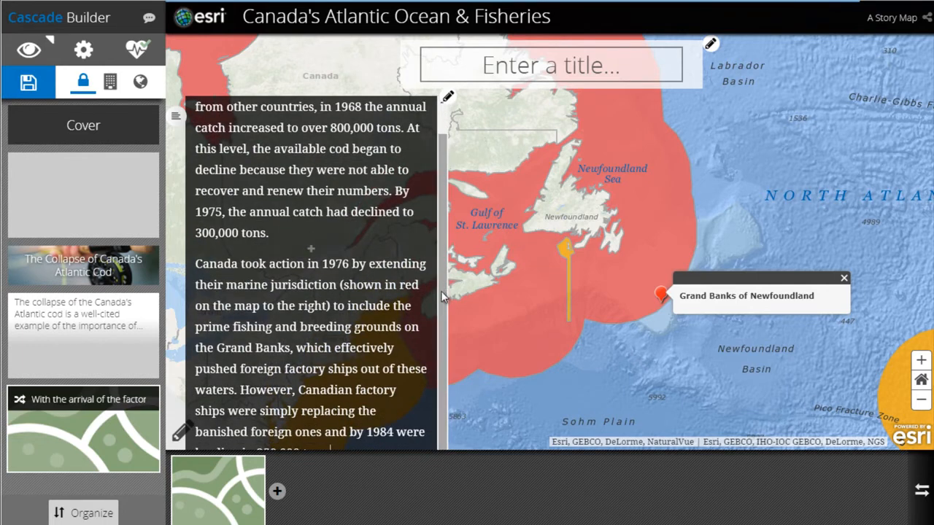
Try the large size and the right-hand position for the immersive text panel, returning it to medium size and left-hand position
left_click(448, 98)
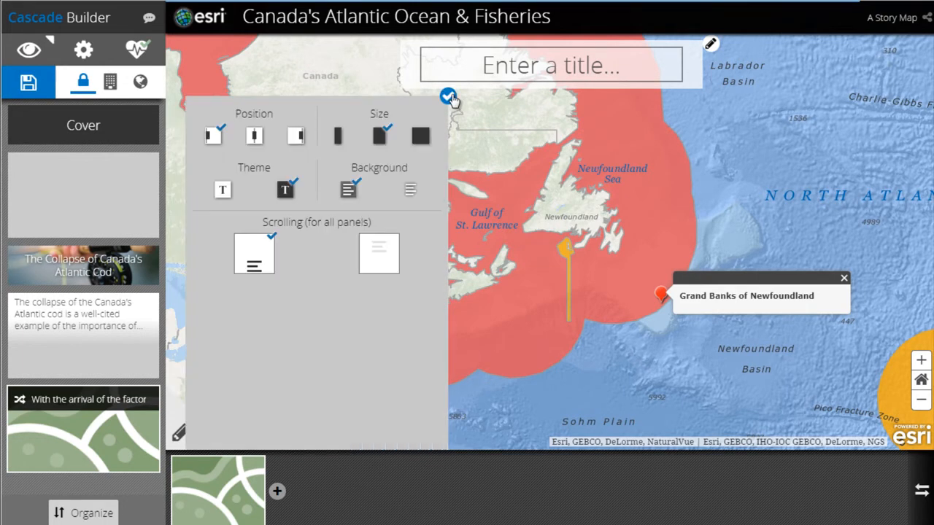
left_click(418, 139)
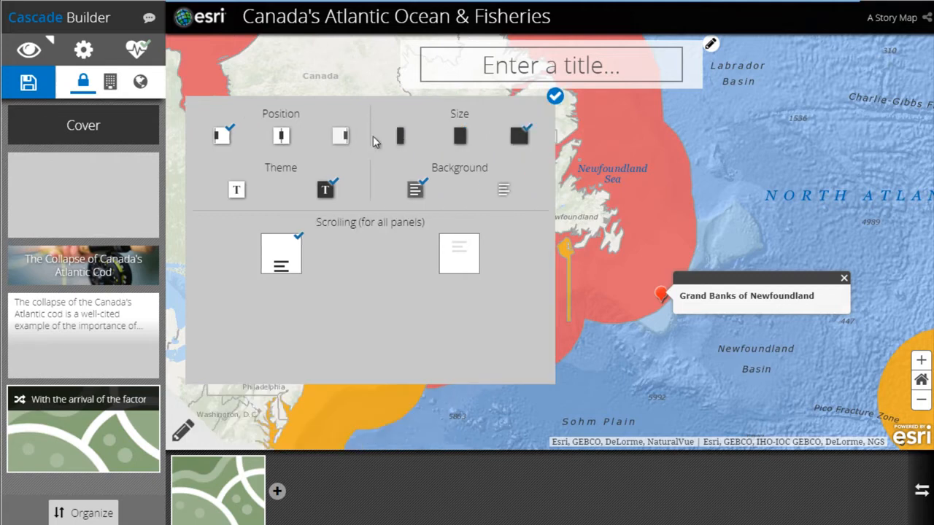
left_click(456, 138)
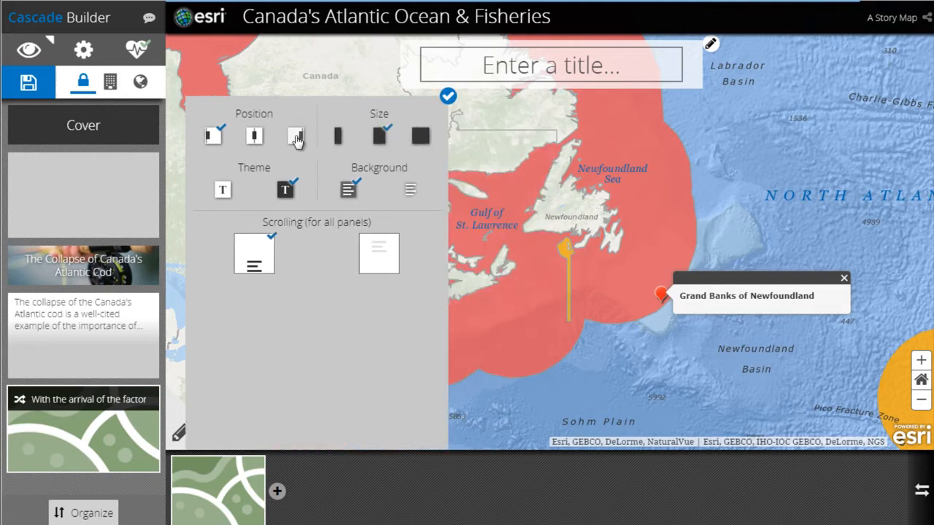
left_click(293, 138)
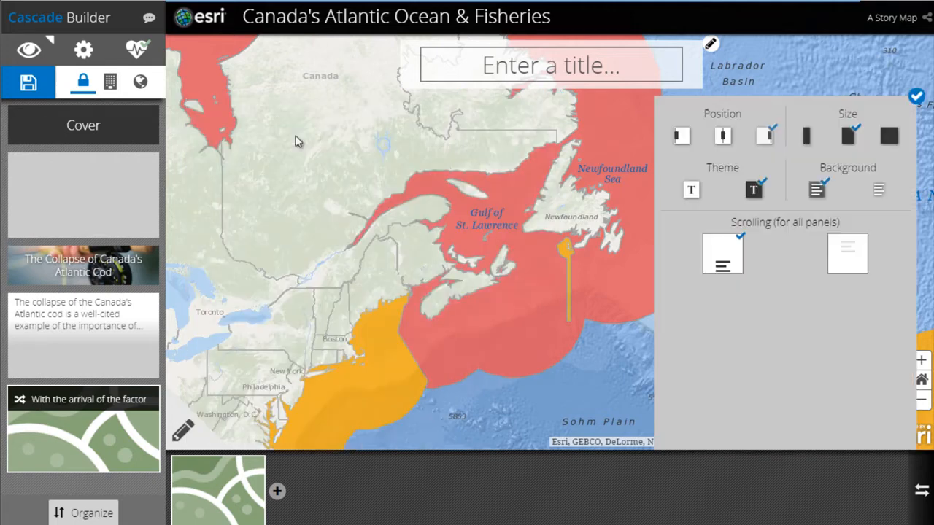
left_click(917, 96)
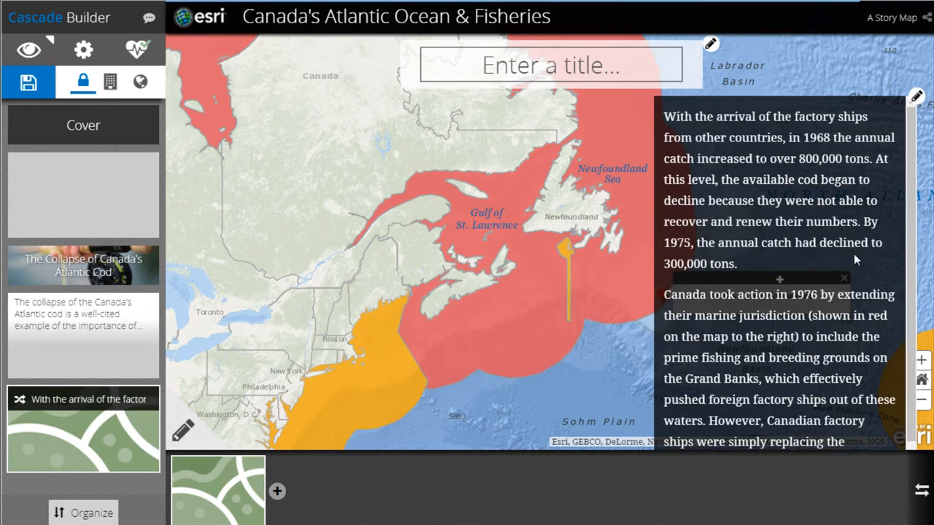
left_click(916, 100)
left_click(682, 135)
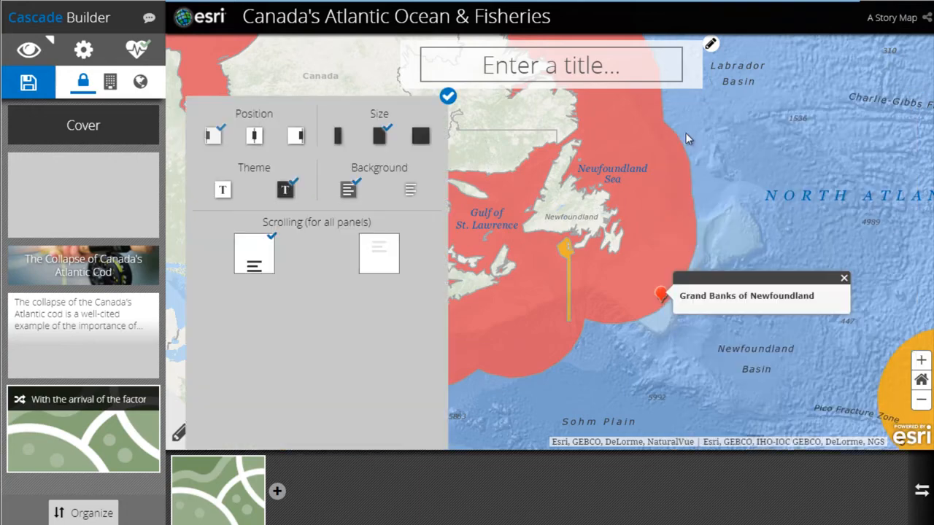
left_click(447, 96)
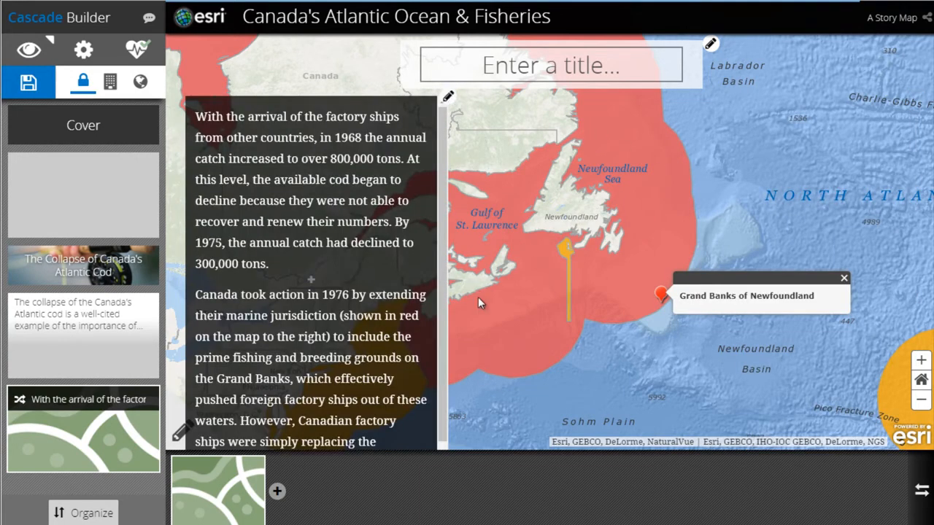
Add a narrative section below the immersive map and enter the paragraph beginning "A major factor that contributed to the depletion of the cod stocks"
scroll(478, 299, "down", 3)
scroll(478, 297, "down", 1)
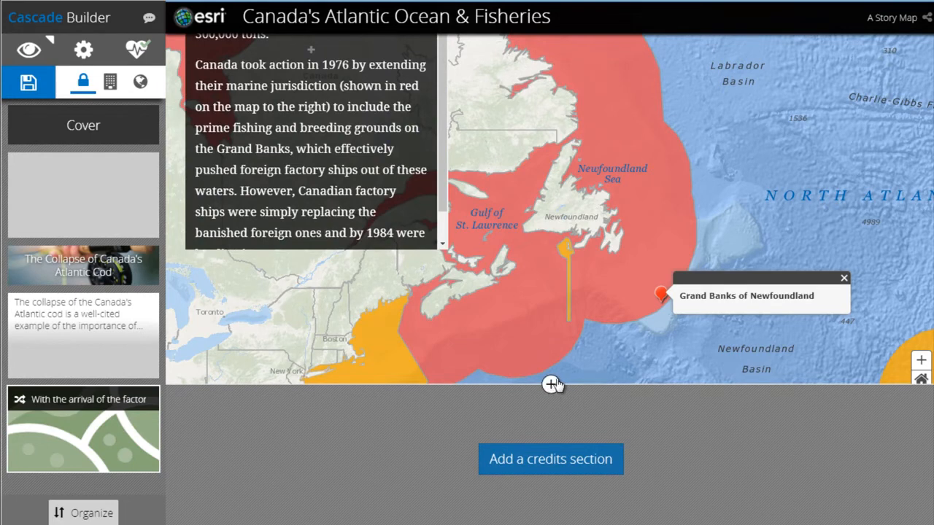
left_click(552, 385)
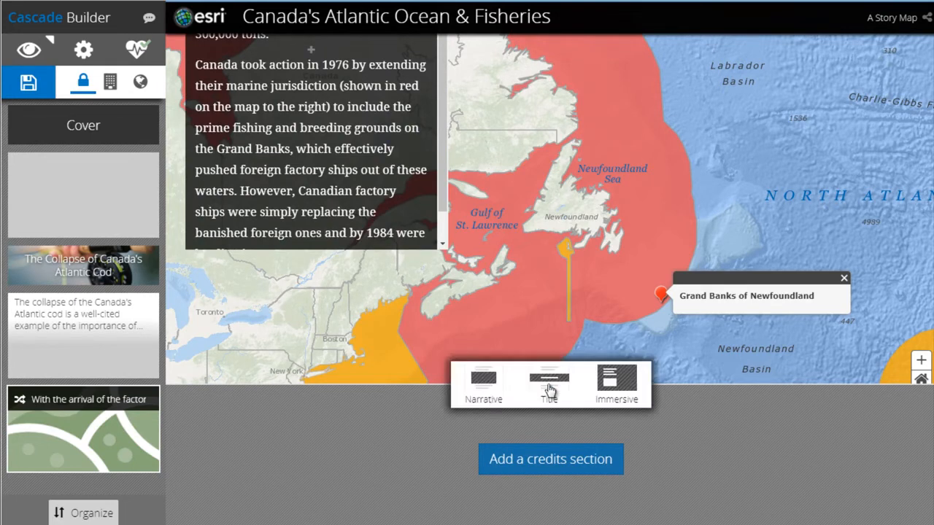
left_click(489, 385)
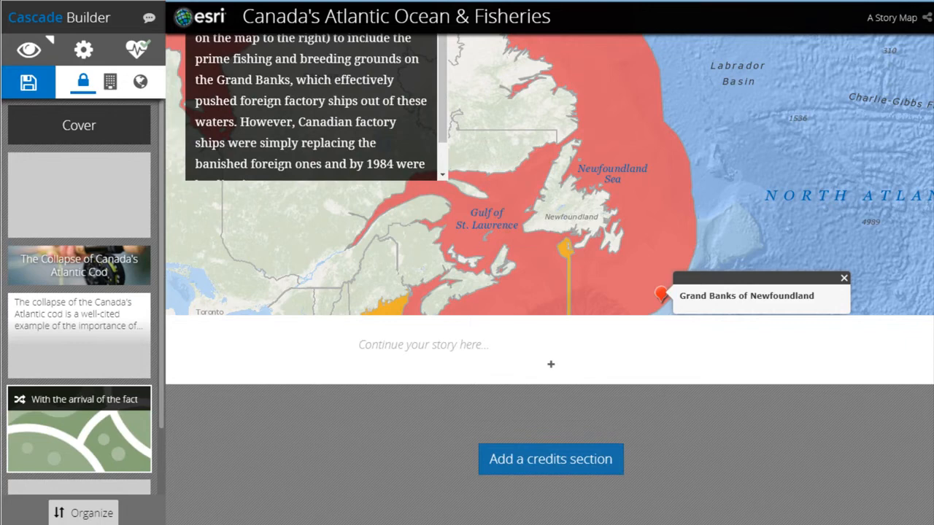
left_click(371, 355)
type("A major factor that contributed to the depletion of the cod stocks included the introduction of equipment and technology that increased the volume of caught fish. By the 1960s, powerful bottom trawlers equipped with radar, electronic navigation systems, and sonar allowed crews to pursue fish with unparalleled success and destroy the underlying ecosystem in the process. This phenomenon can be seen in the graph below.")
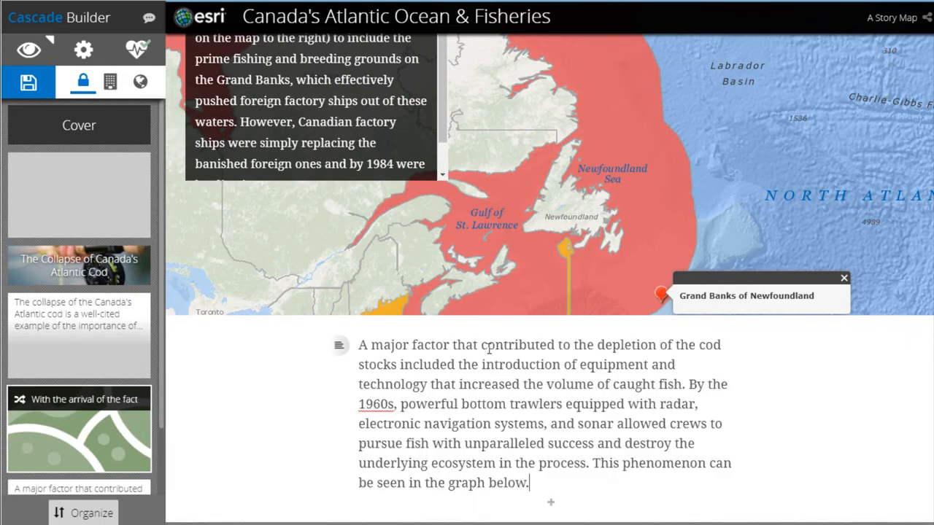
Insert the cod capture graph below the new paragraph as media by uploading its image file
scroll(536, 380, "down", 2)
left_click(551, 372)
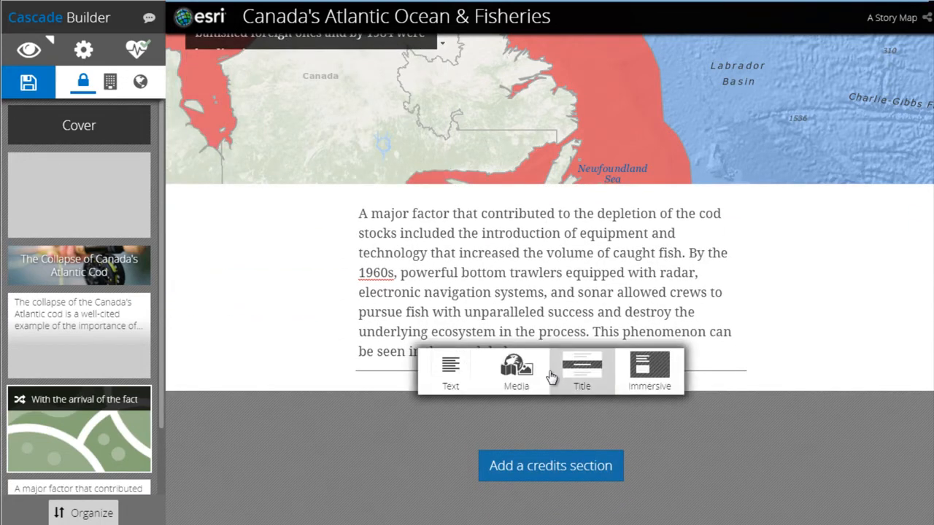
left_click(516, 370)
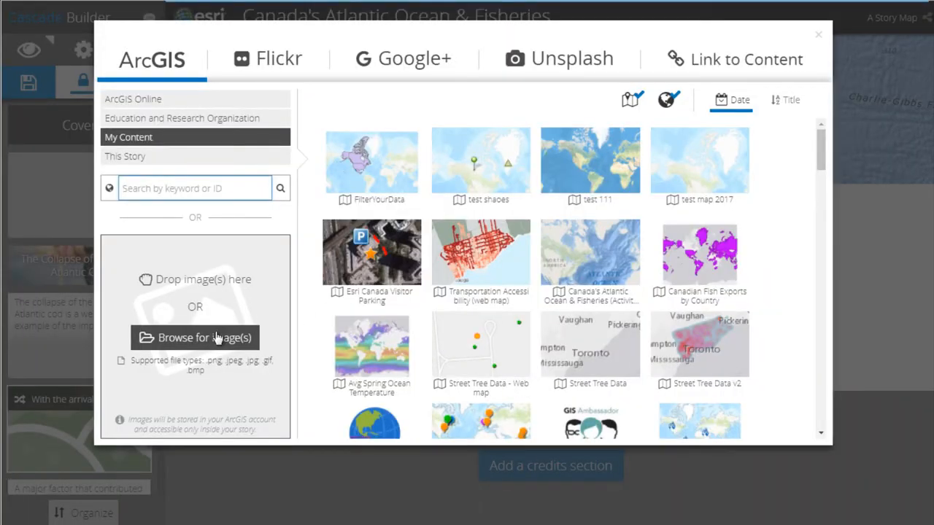
left_click(205, 338)
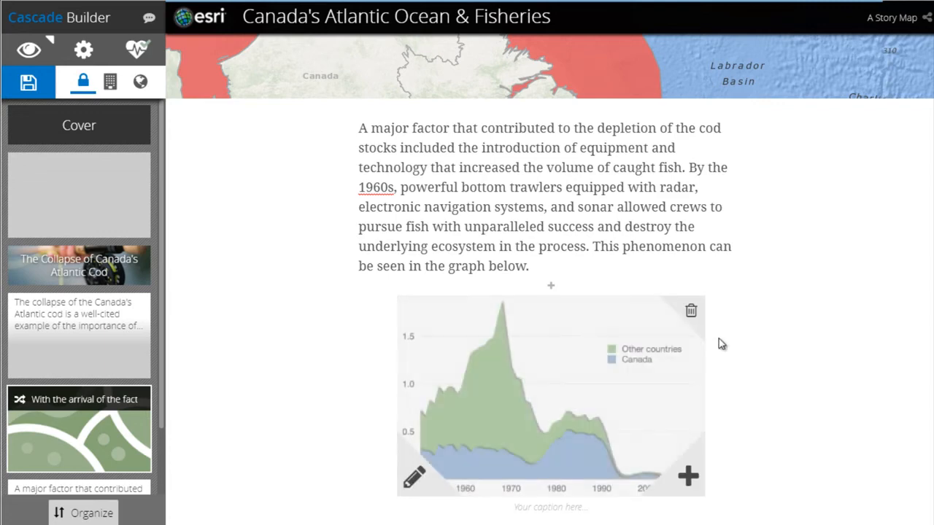
Caption the graph "Capture of the Atlantic northwest cod stock in million tons, with Canadian capture in blue. (FAO)"
scroll(798, 354, "down", 1)
scroll(885, 348, "down", 1)
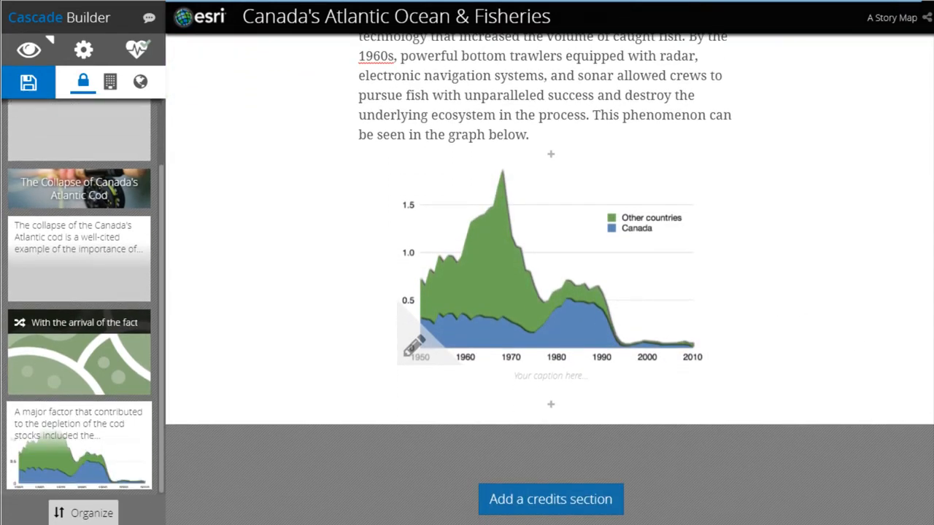
left_click(560, 374)
key("ctrl+v")
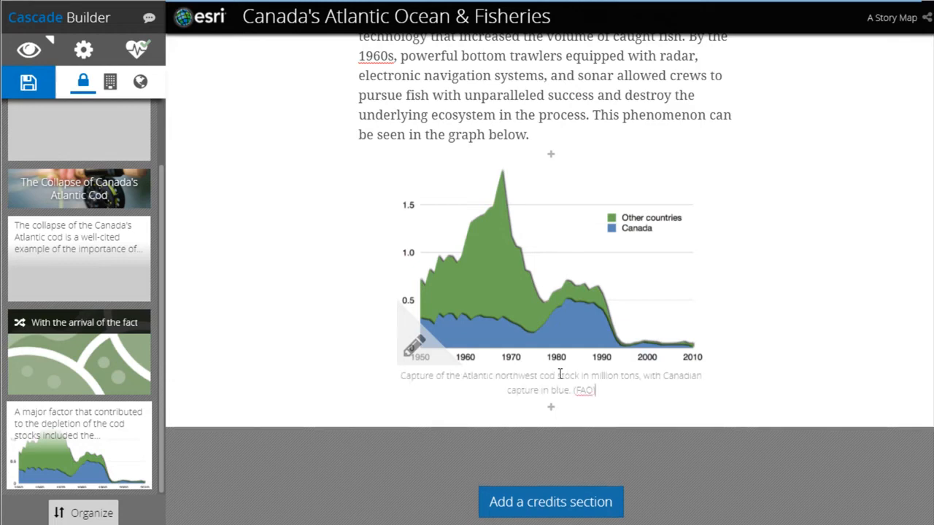
scroll(678, 395, "down", 1)
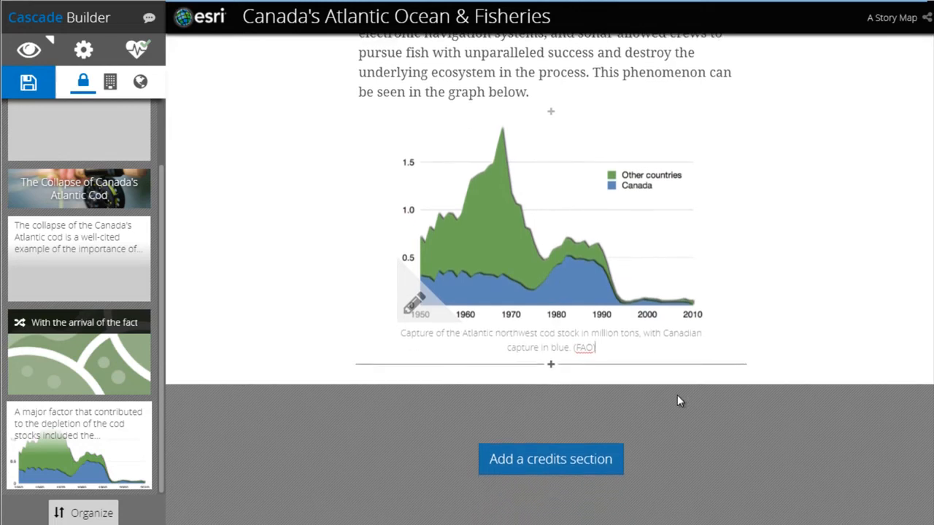
left_click(551, 365)
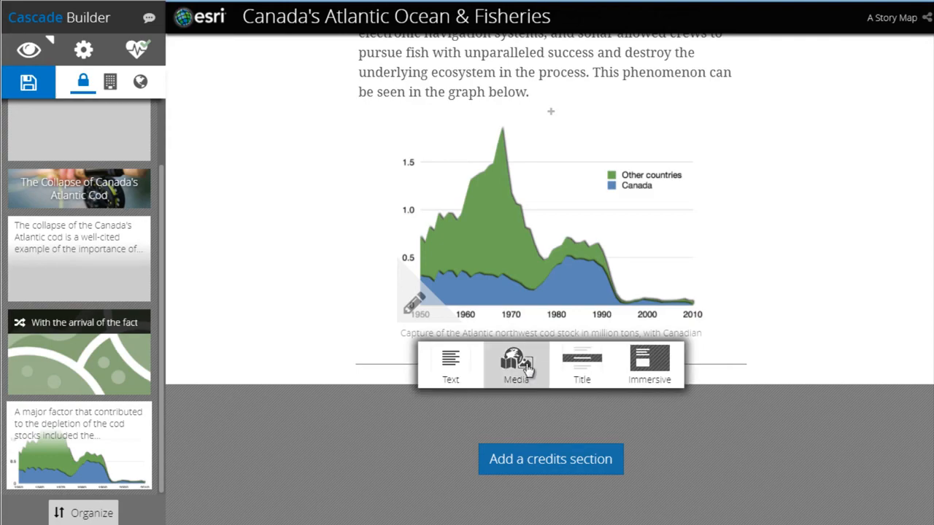
left_click(520, 368)
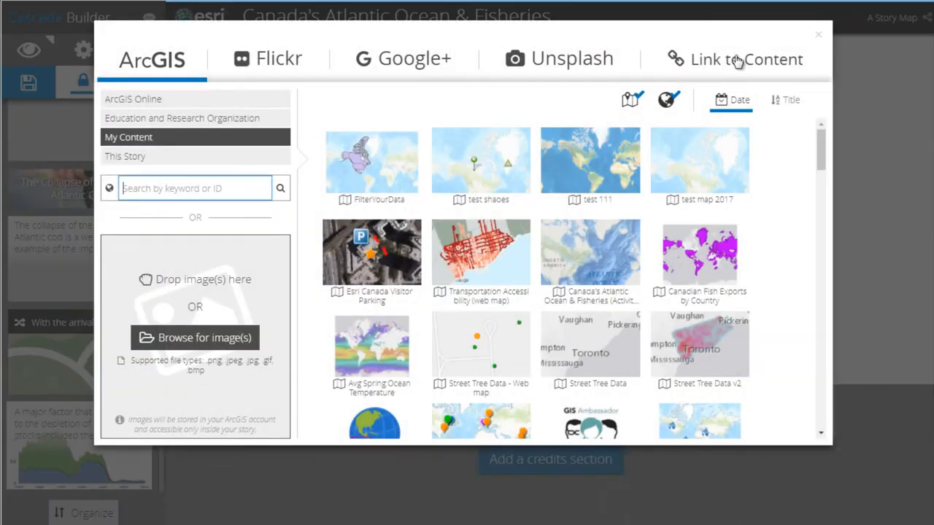
left_click(737, 61)
left_click(241, 220)
type("https://www.youtube.com/watch?v=_Yz04BxFY50&t=6s")
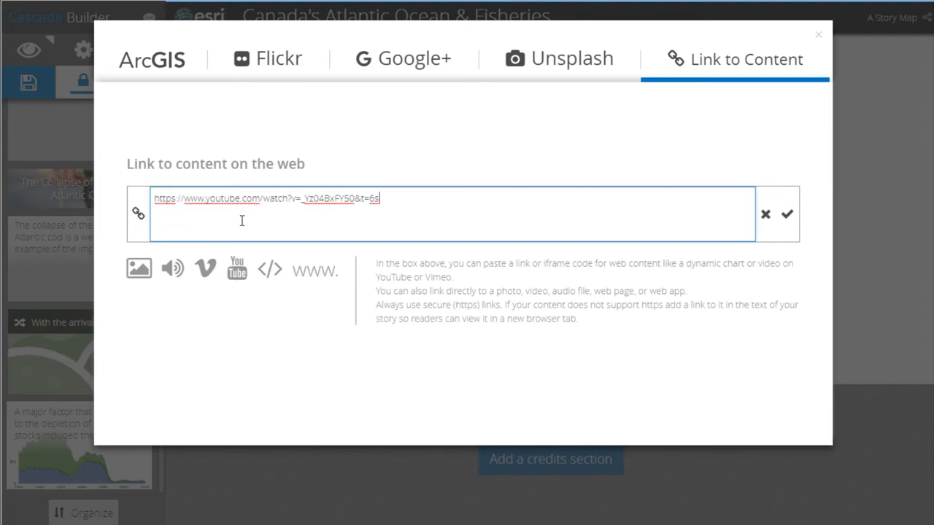
left_click(786, 216)
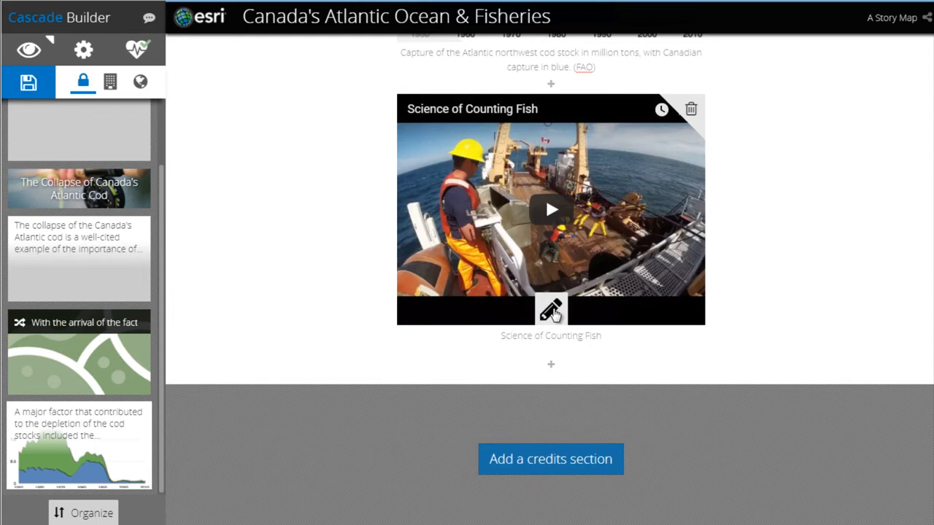
Try the medium size for the "Science of Counting Fish" video, then set it to large
left_click(552, 311)
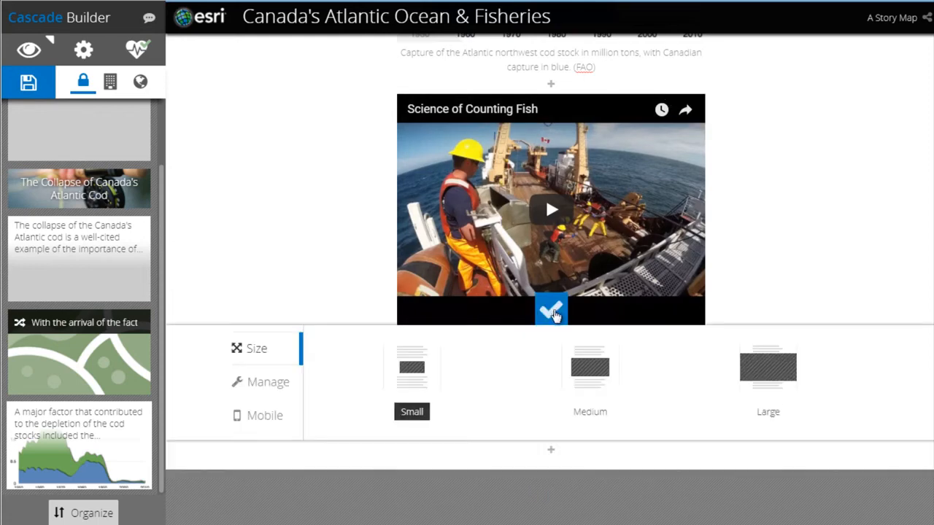
left_click(587, 374)
left_click(766, 372)
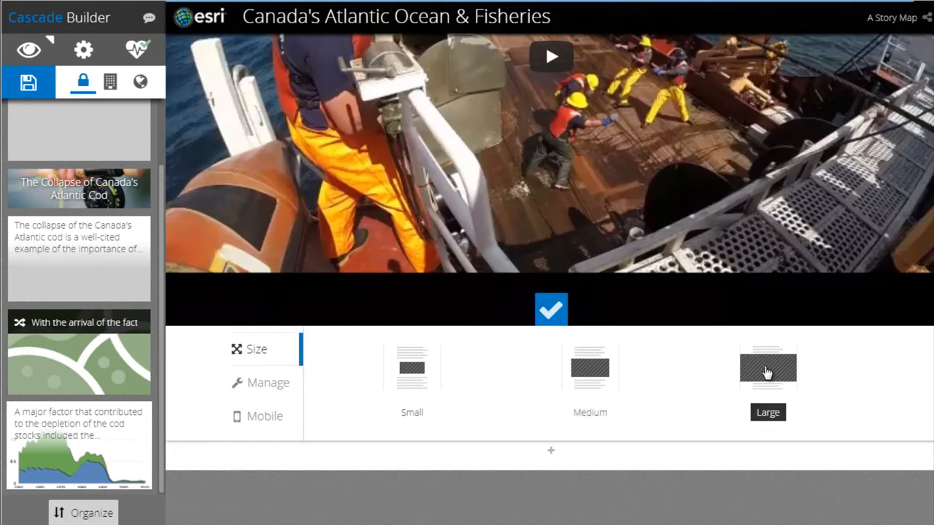
left_click(551, 310)
Add a title section below the video reading "The Role of Canadian Fisheries" with the Unsplash close-up photo of silver fish as its background
left_click(551, 365)
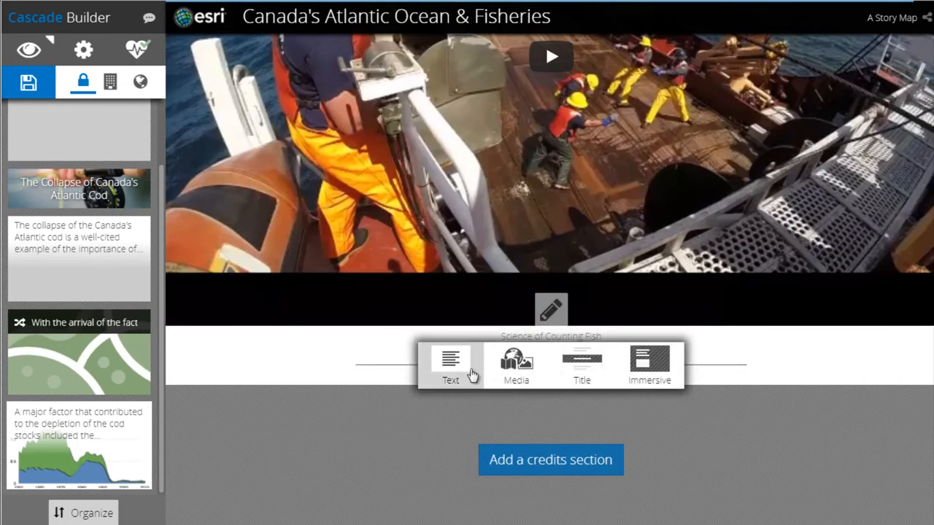
left_click(587, 372)
left_click(553, 452)
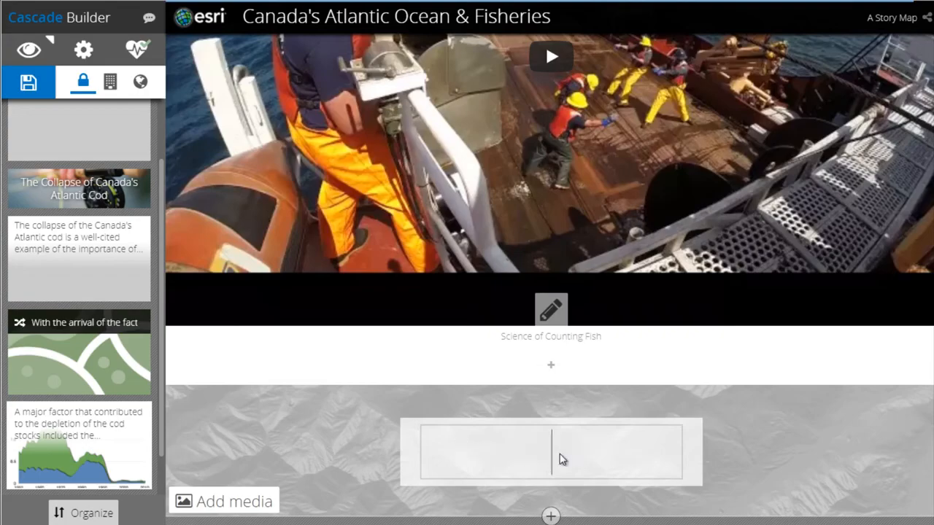
type("The Role of Canadian Fisheries")
left_click(248, 503)
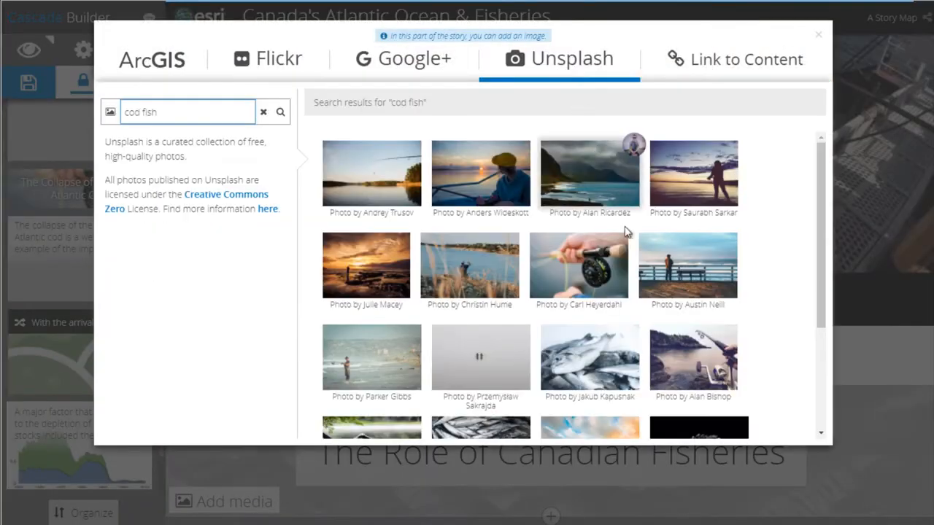
left_click(549, 375)
Add an immersive section below the title with the "Canadian Fish Exports by Country" map and enter panel text beginning "Fishing is a global industry"
scroll(619, 402, "down", 2)
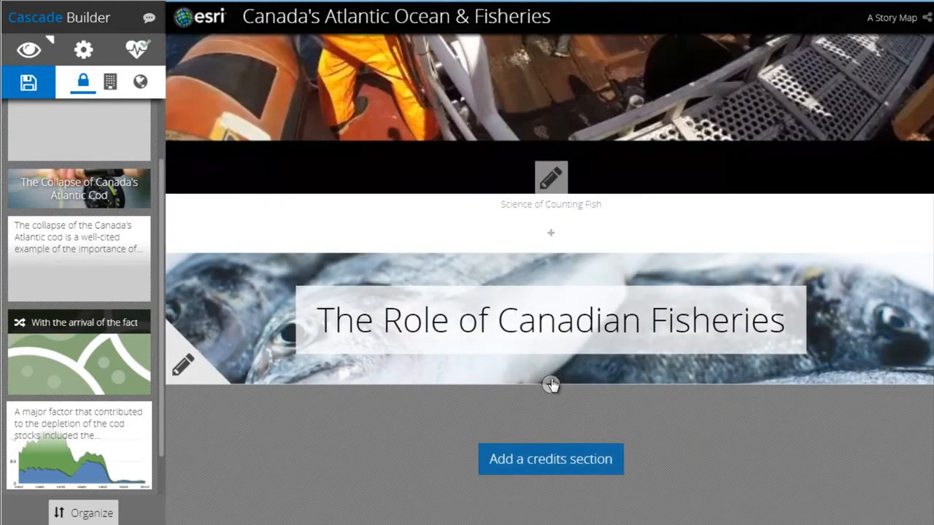
left_click(554, 388)
left_click(619, 391)
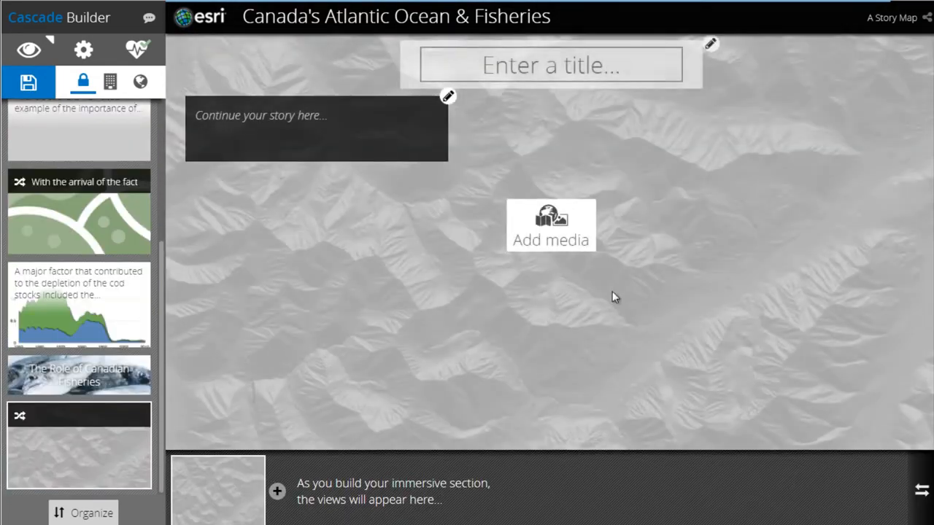
left_click(567, 234)
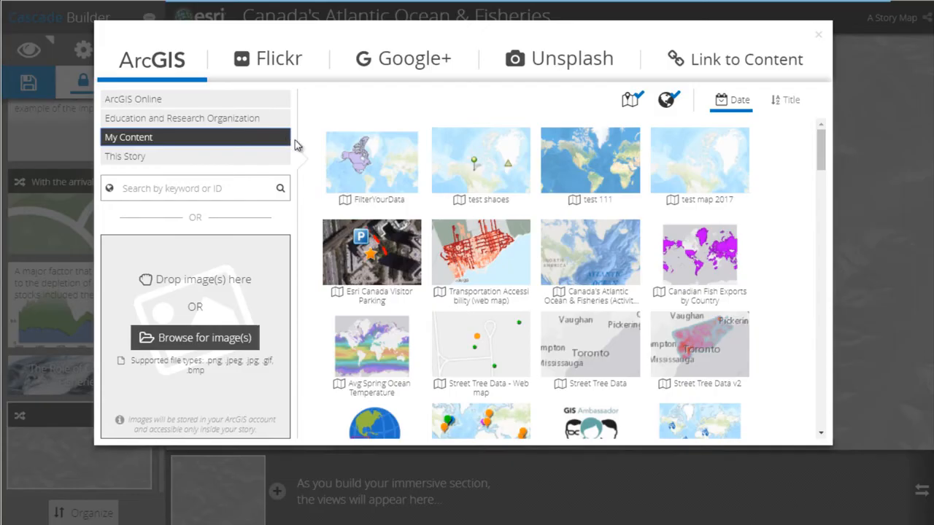
left_click(699, 255)
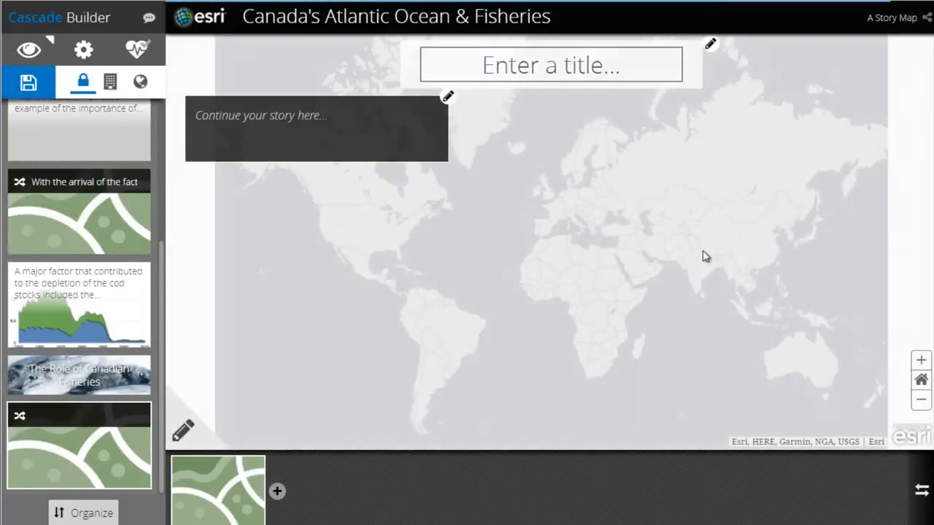
left_click(229, 129)
type("Fishing is a global industry, and of key importance to Canada. Approximately 72,000 Canadians make their living directly from fishing and fishing-related activities. Bringing $6 billion into the Canadian economy, fish and seafood were Canada's second largest single food export in 2015. We export our fish and seafood products to 140 countries worldwide.")
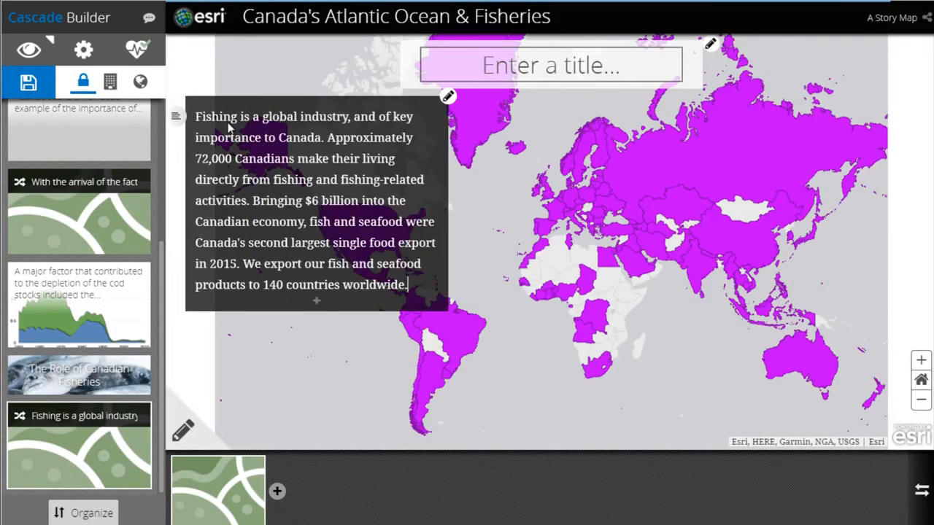
Start organizing the order of the story's sections
scroll(365, 276, "down", 5)
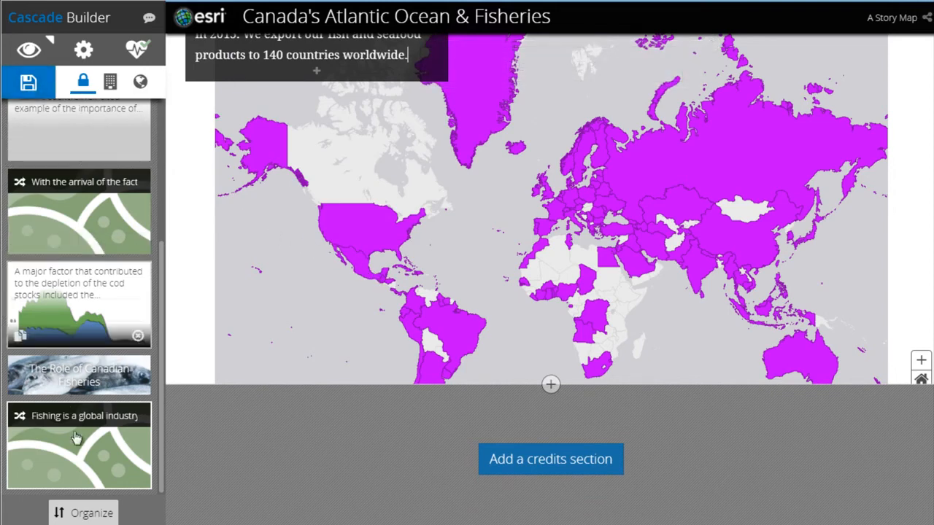
left_click(83, 514)
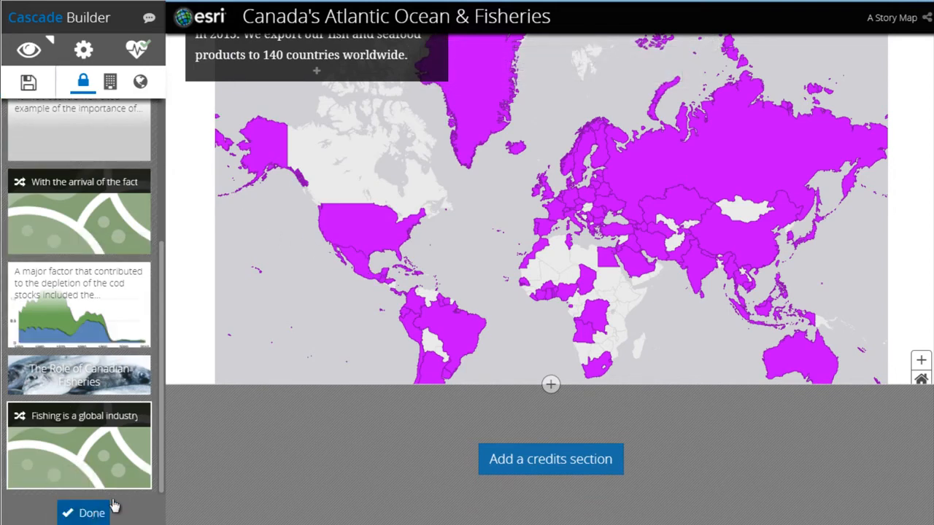